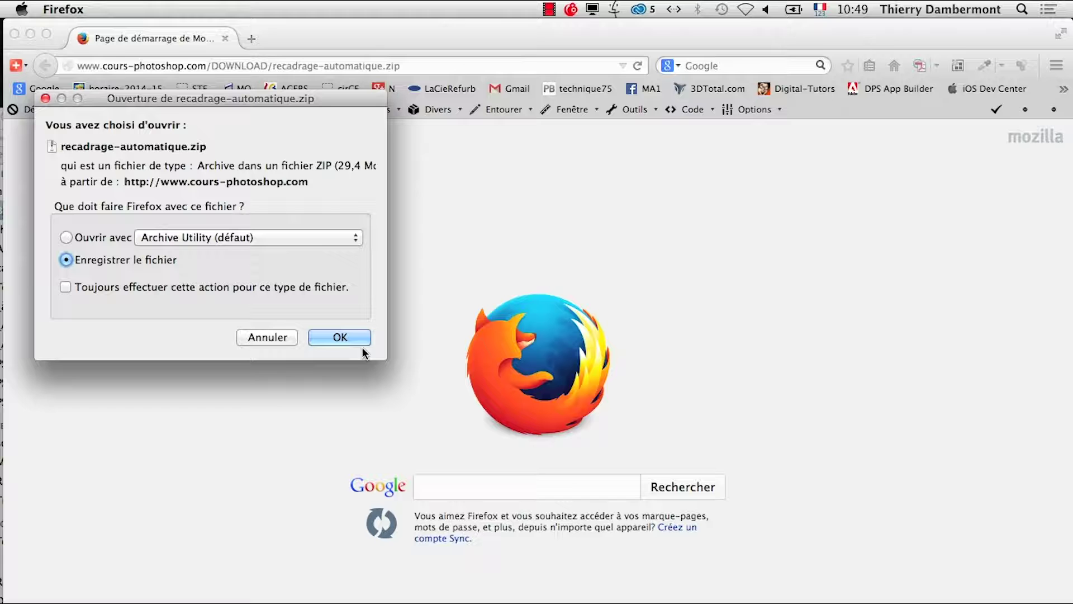
# Step: Dismiss the recadrage-automatique.zip download prompt in Firefox and switch over to Photoshop
pyautogui.click(266, 338)
pyautogui.press('super+Tab')
pyautogui.press('super+Tab')
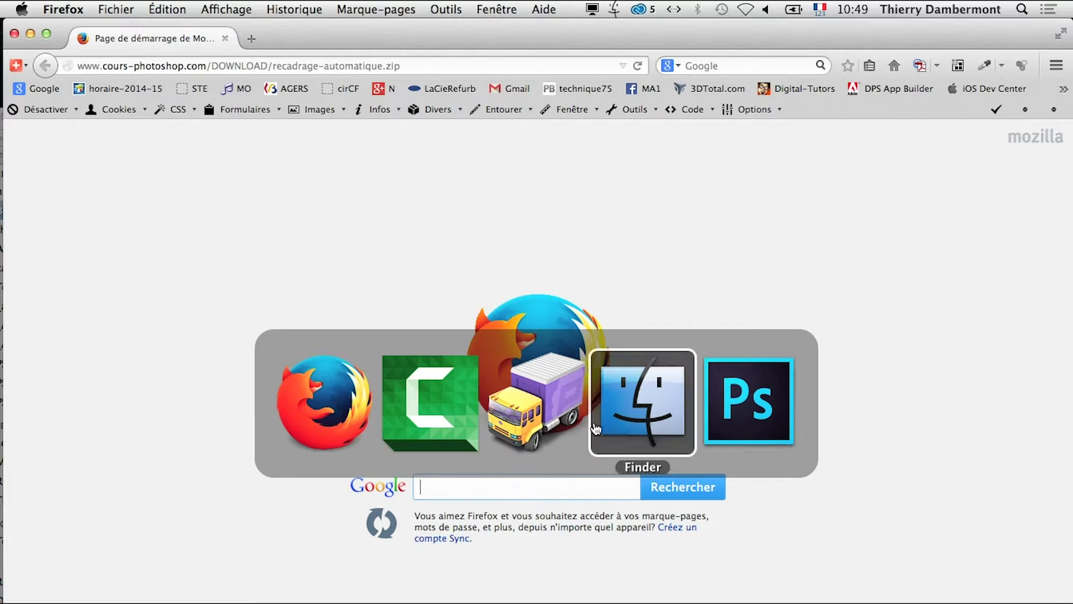
pyautogui.press('super+Tab')
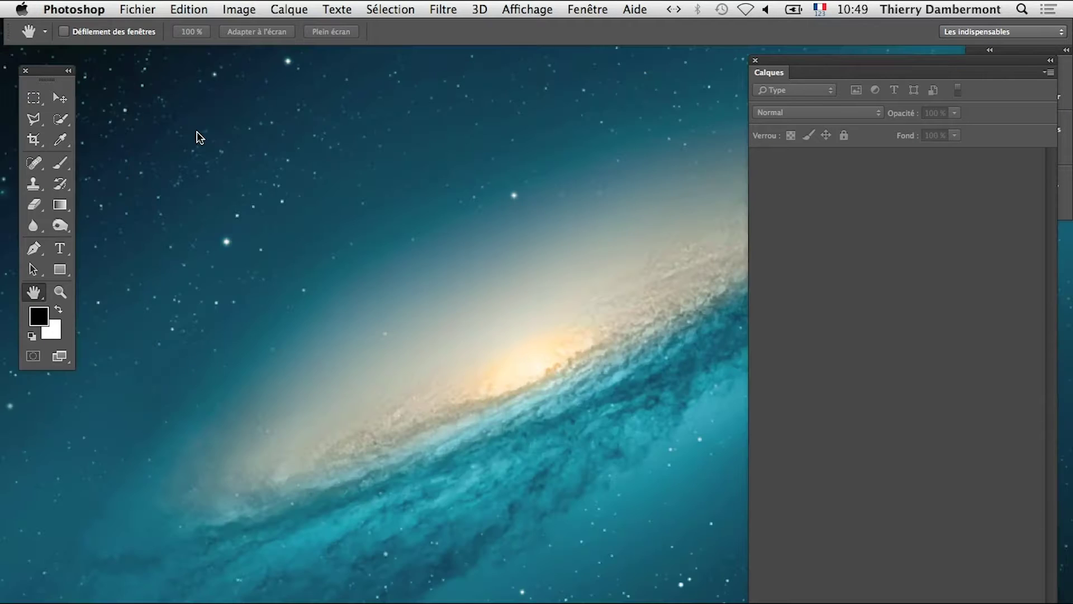
# Step: Reset the Les indispensables workspace and show the tools in two columns
pyautogui.click(948, 31)
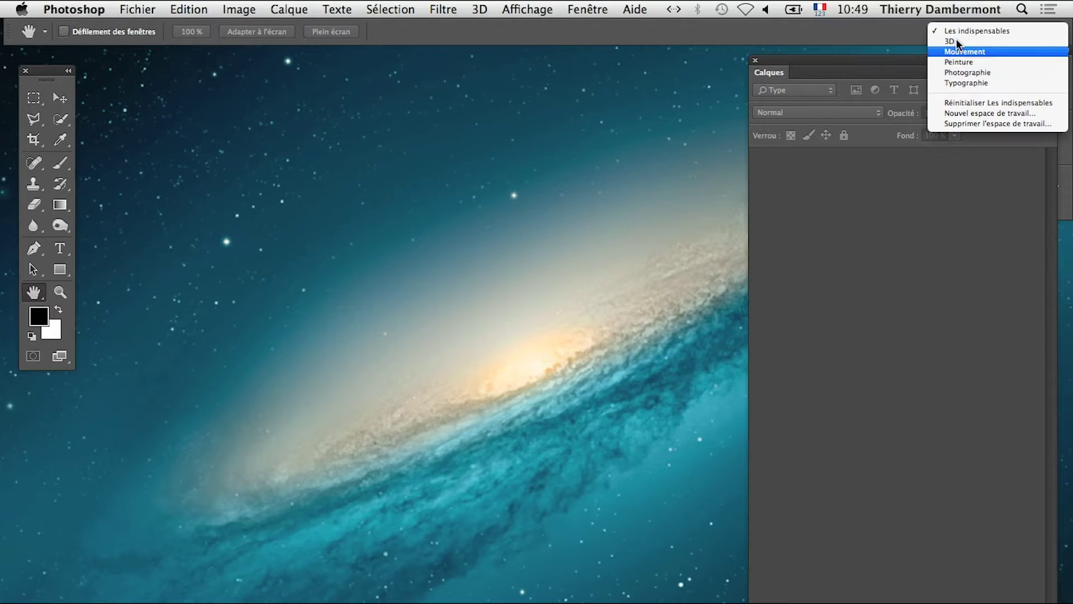
pyautogui.click(975, 103)
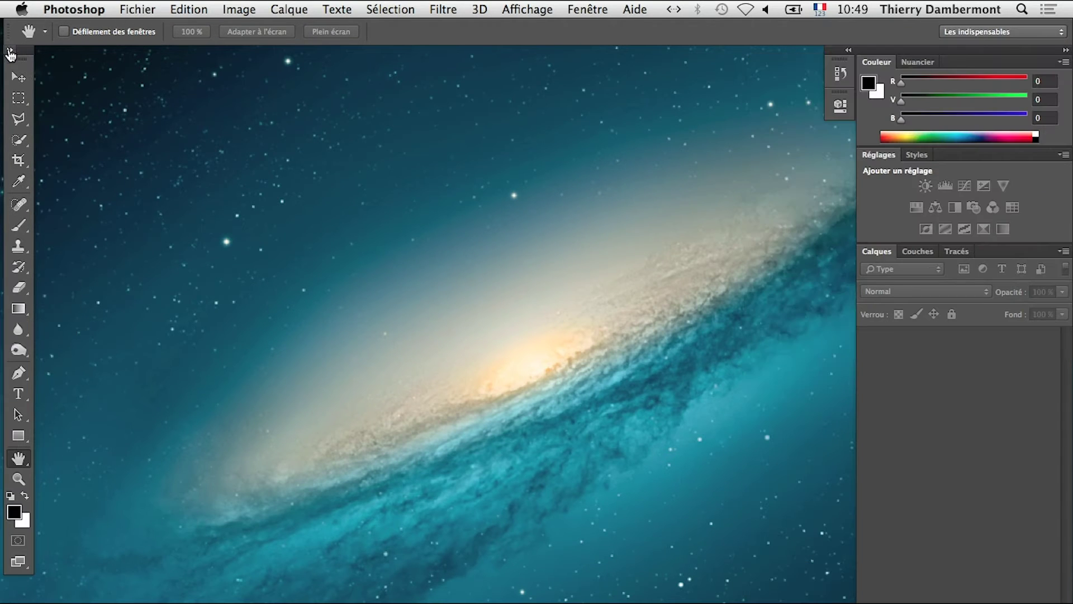
pyautogui.click(9, 49)
# Step: Open portraits-04.psd from the scanned-photos test folder in PS-20104-09-10
pyautogui.click(137, 9)
pyautogui.click(142, 43)
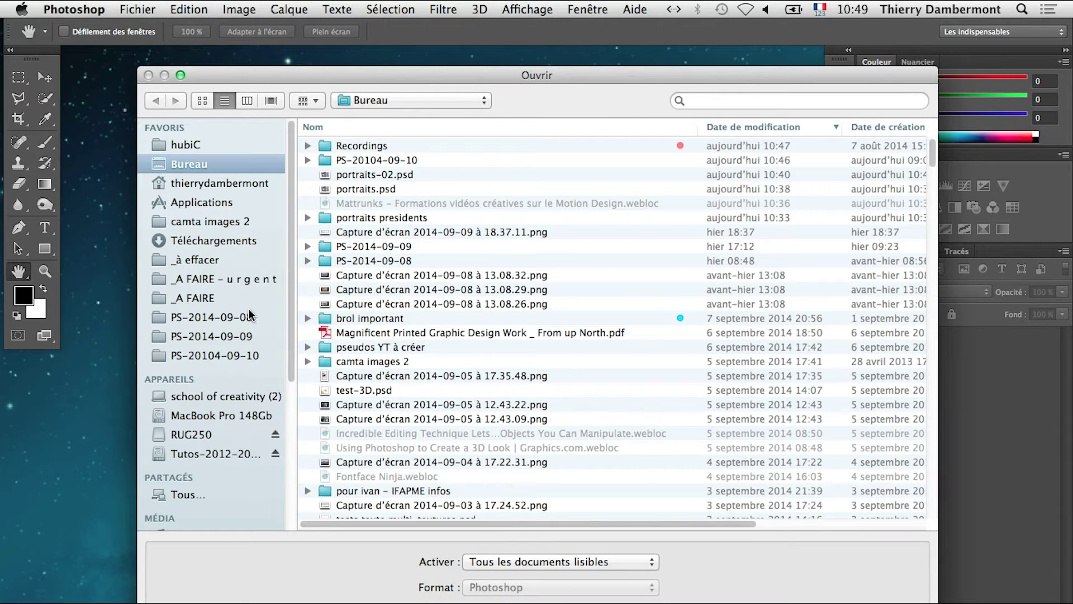
pyautogui.click(219, 355)
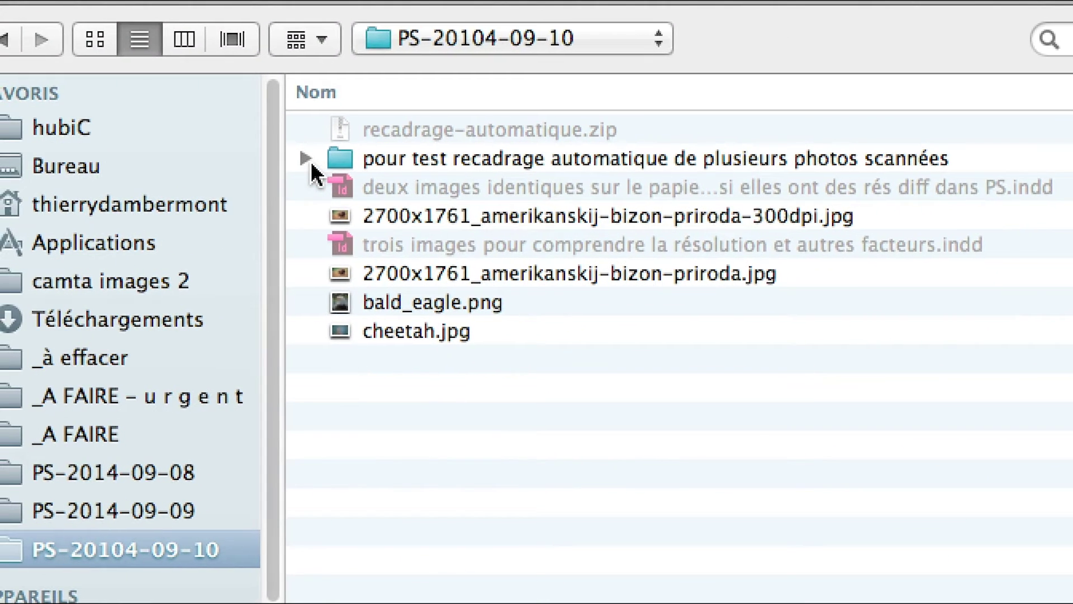
pyautogui.click(306, 159)
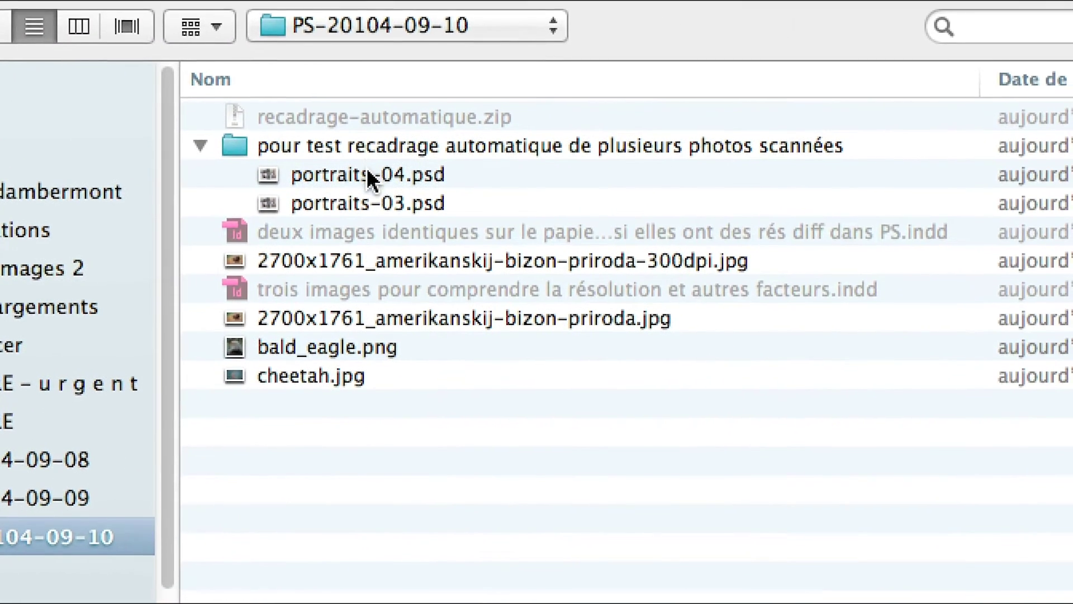
pyautogui.click(368, 172)
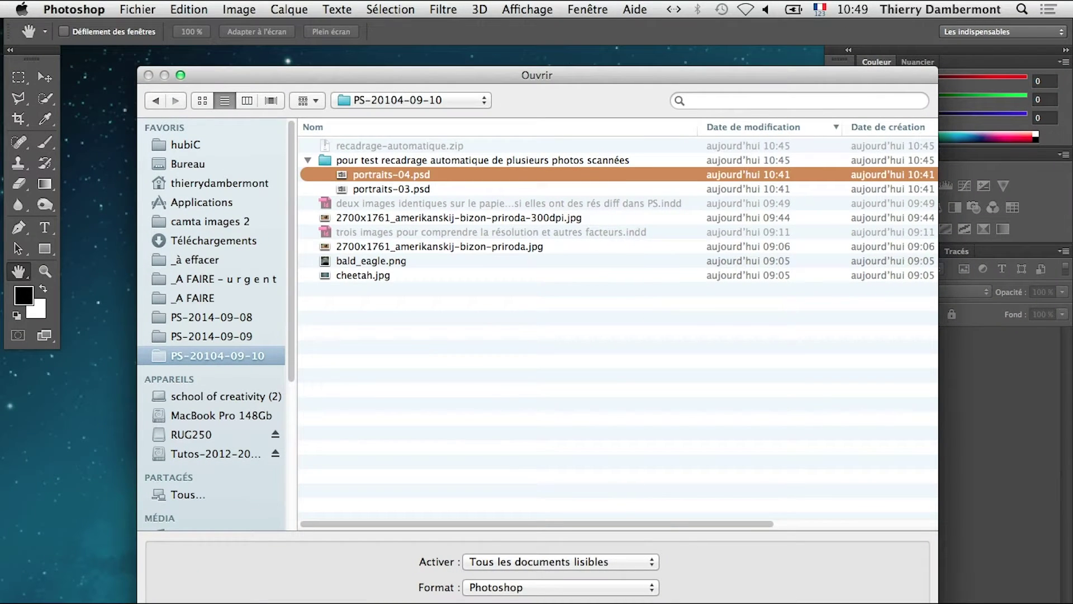
pyautogui.press('Return')
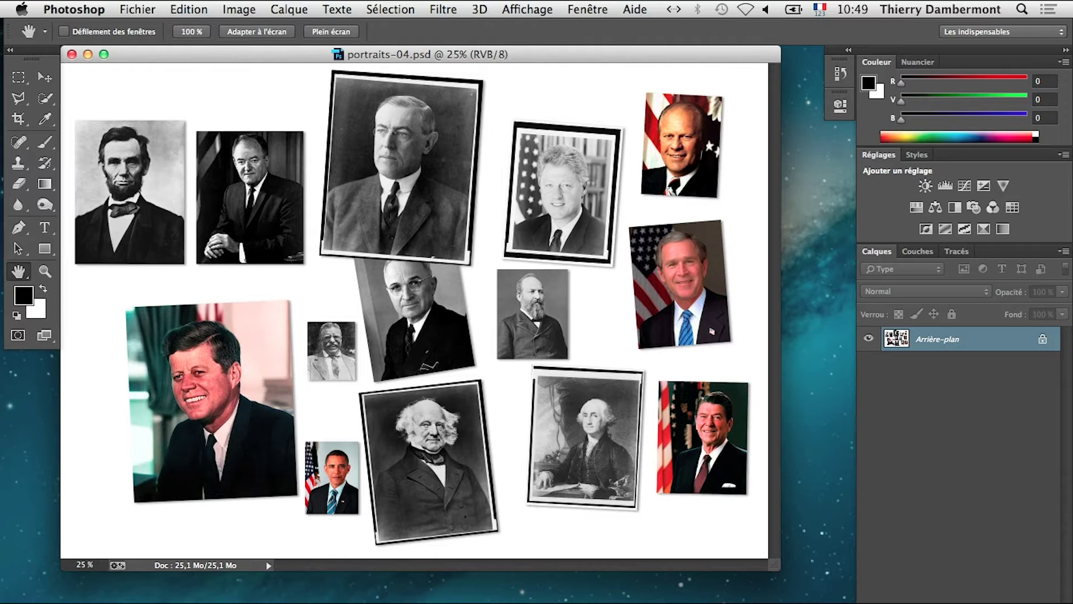
# Step: View portraits-04.psd full-screen with menu bar, pan it, and open the Fichier menu
pyautogui.press('f')
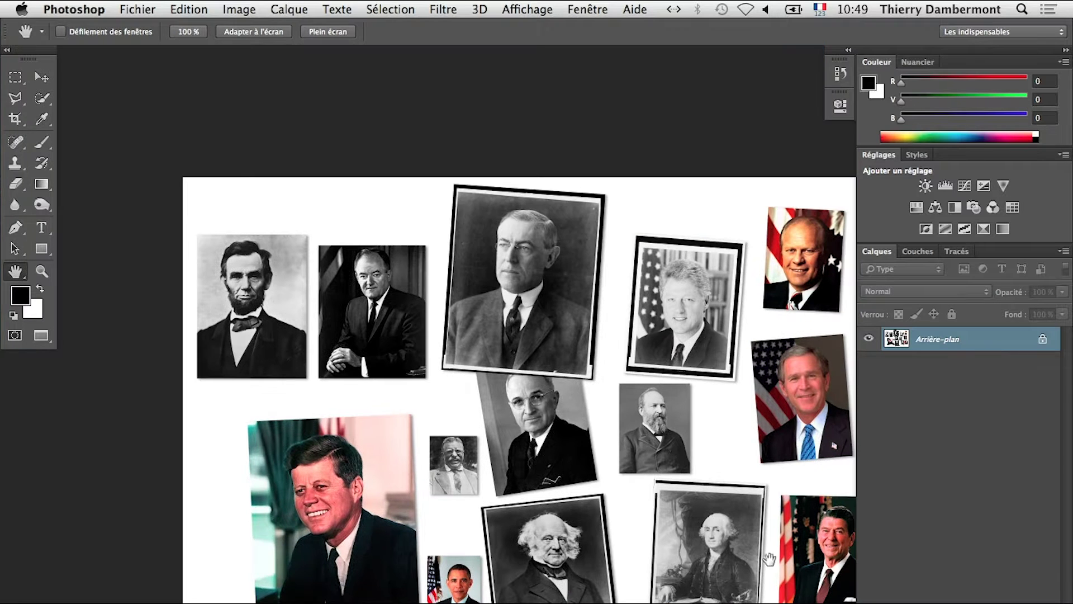
pyautogui.moveTo(614, 491); pyautogui.dragTo(536, 467)
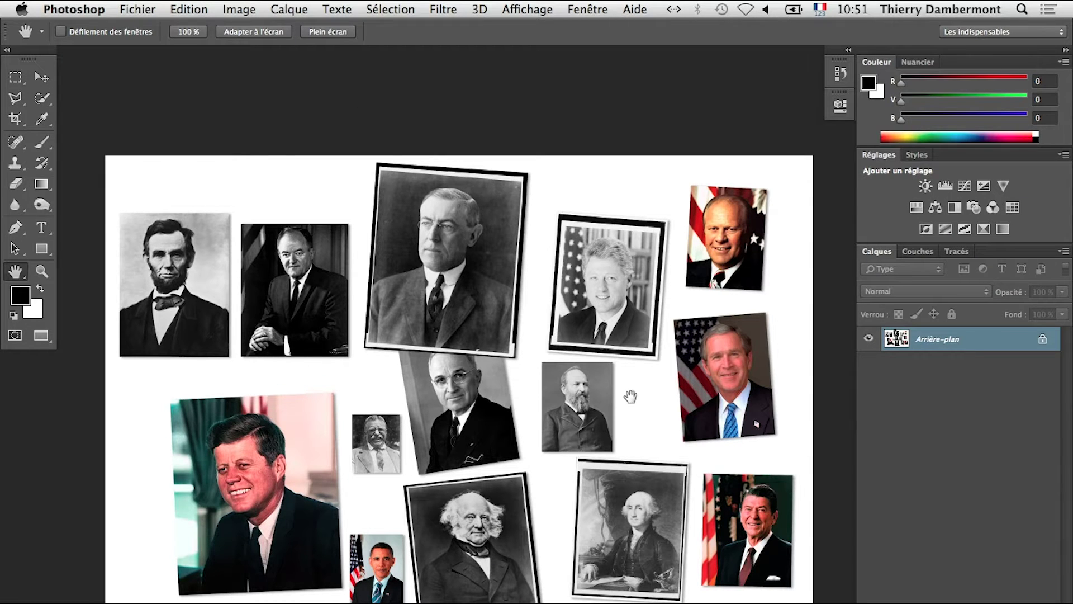
pyautogui.click(568, 8)
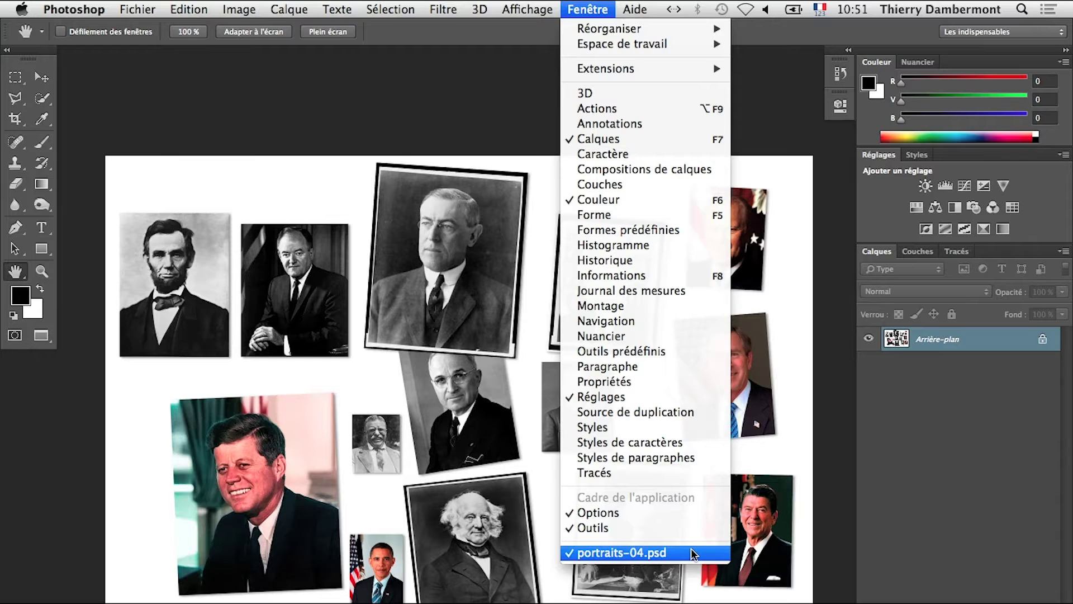
pyautogui.click(693, 550)
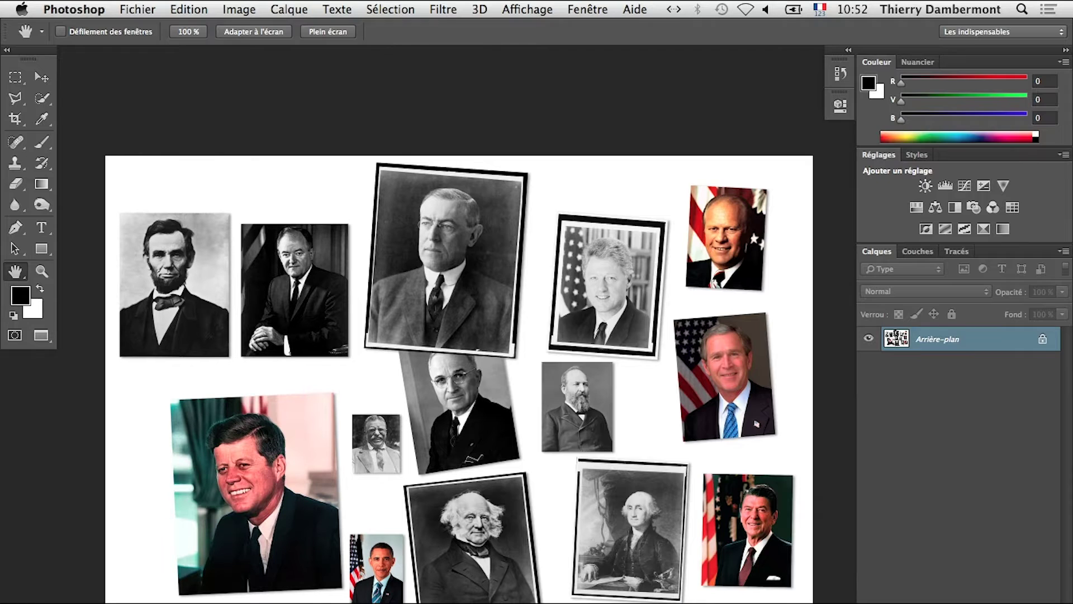
pyautogui.click(135, 9)
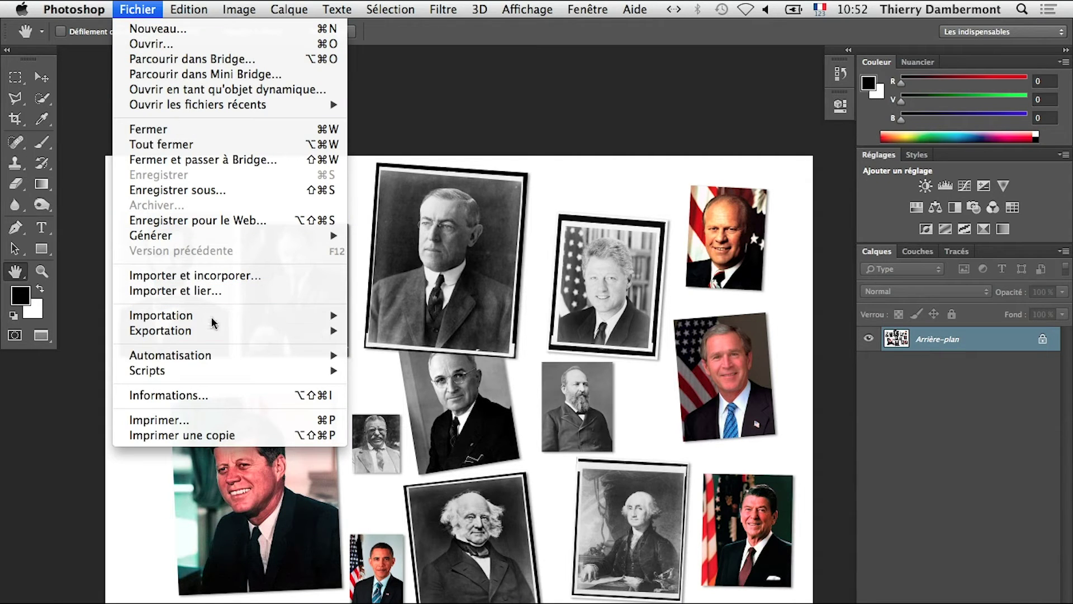
pyautogui.moveTo(67, 296)
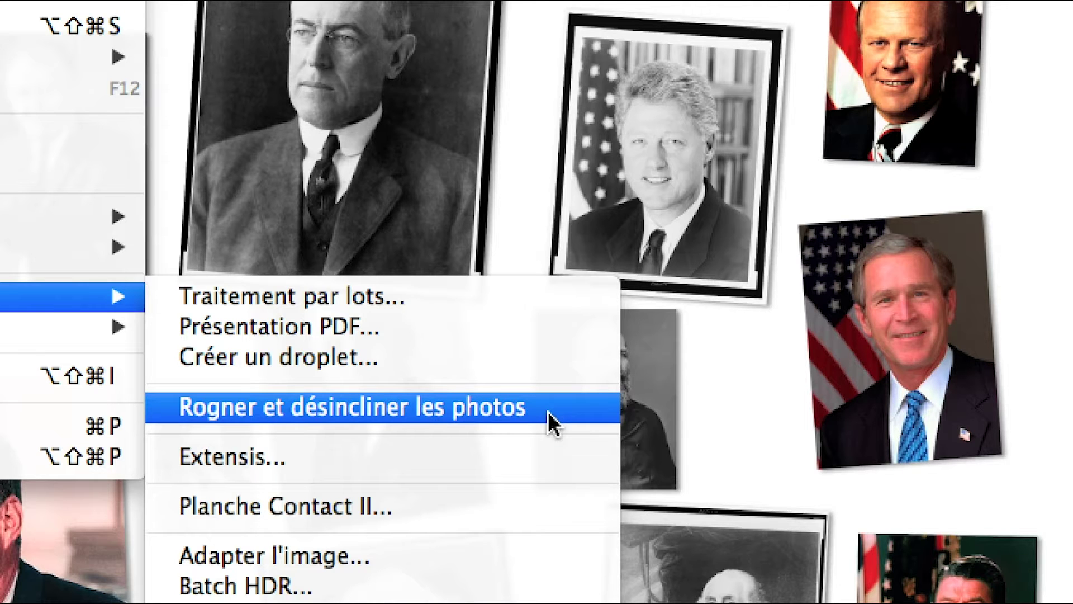
# Step: Run Automatisation > Rogner et désincliner les photos on the scanned portraits sheet
pyautogui.click(548, 412)
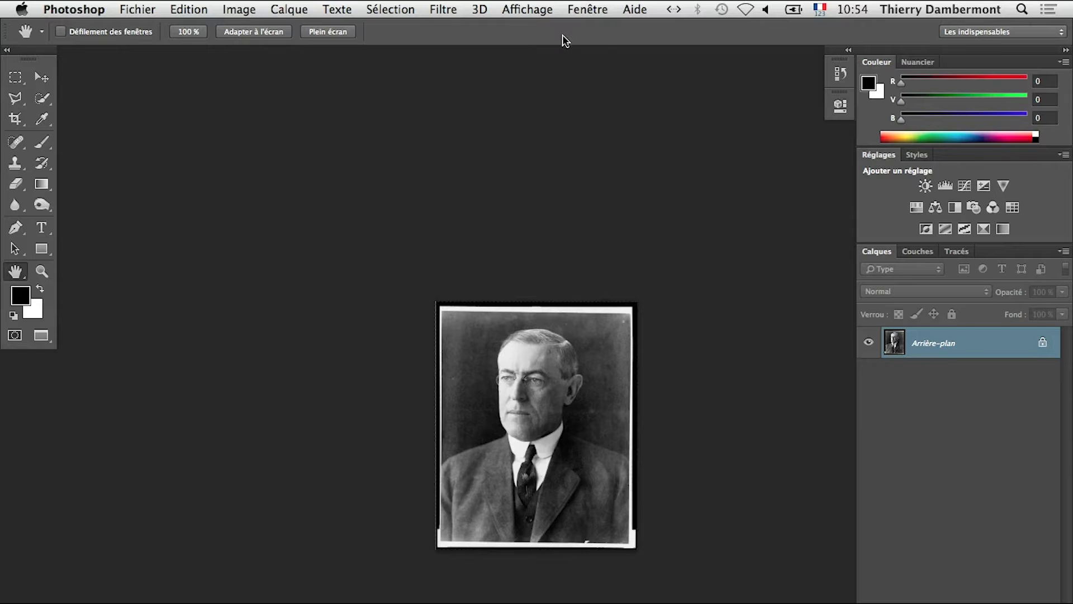
# Step: Try the 6-up, vertical-strip and grid arrangements, ending with Juxtaposer tiling
pyautogui.click(588, 9)
pyautogui.moveTo(610, 29)
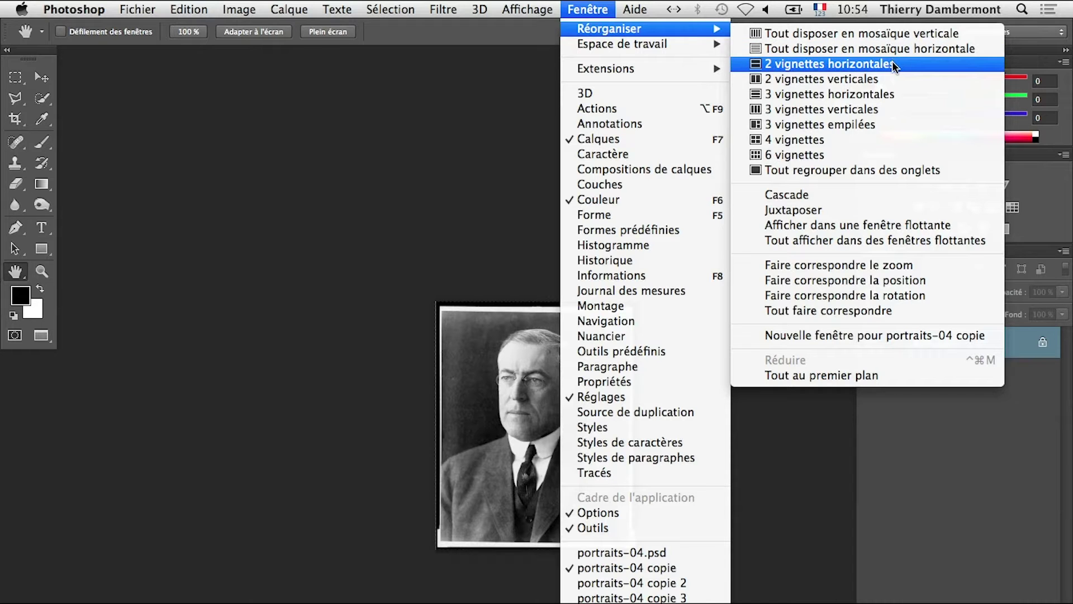
pyautogui.click(865, 155)
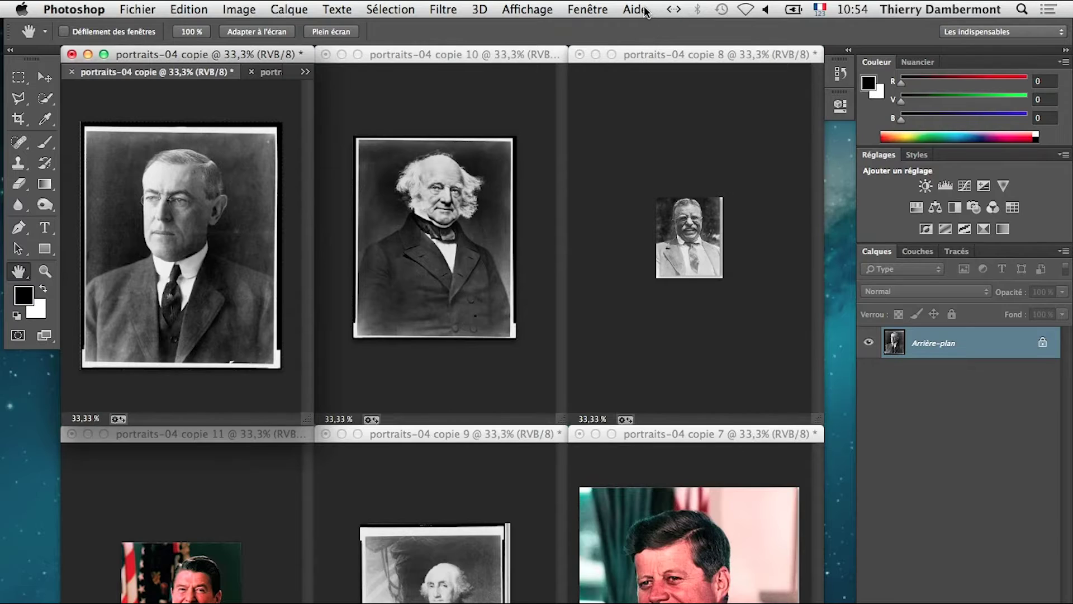
pyautogui.click(603, 7)
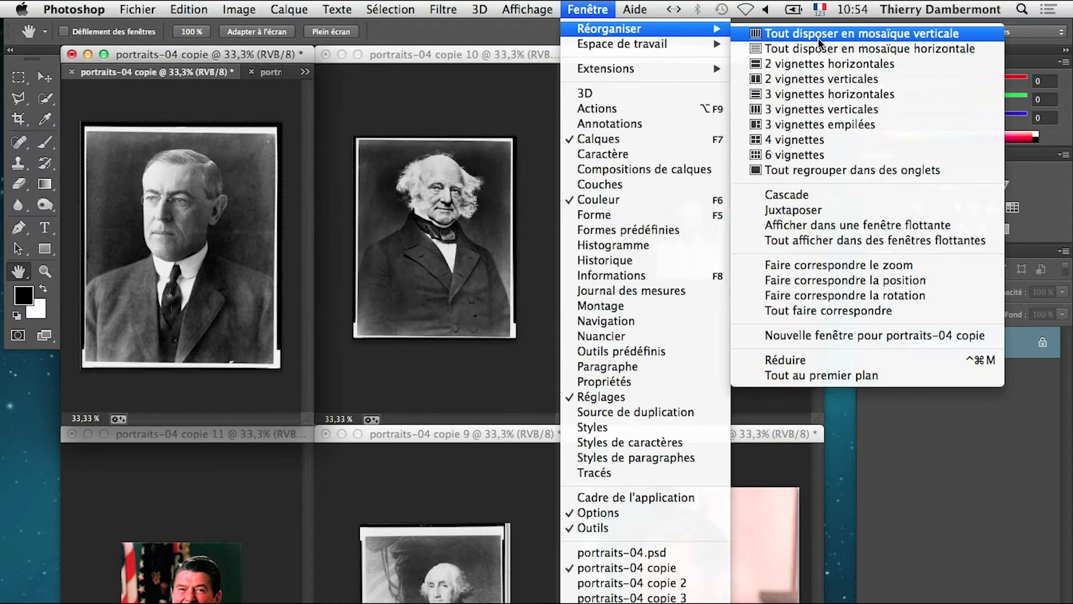
pyautogui.click(820, 37)
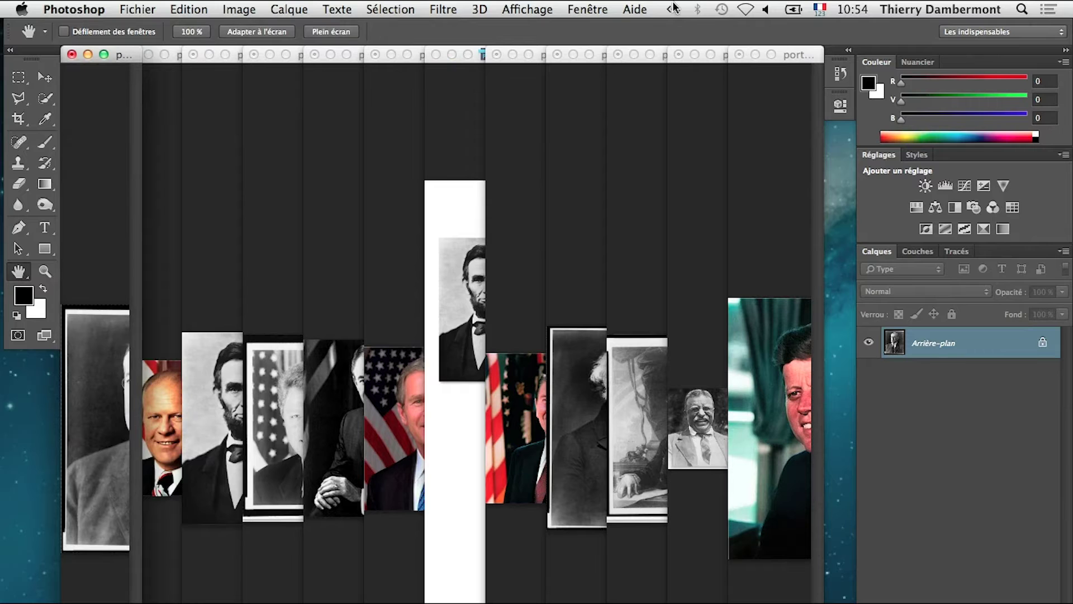
pyautogui.click(603, 8)
pyautogui.moveTo(609, 28)
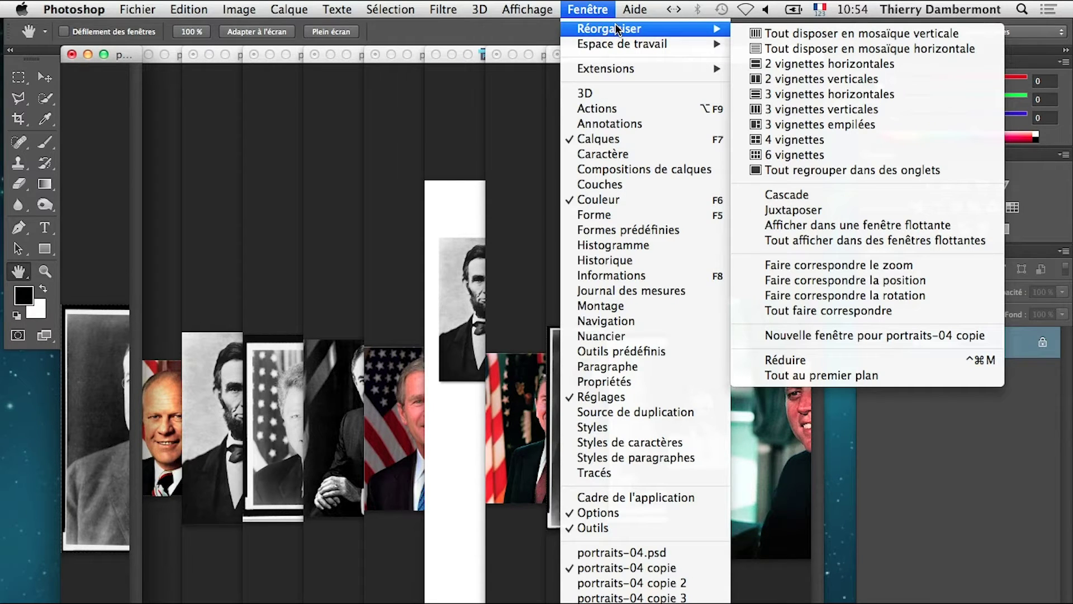
pyautogui.click(790, 208)
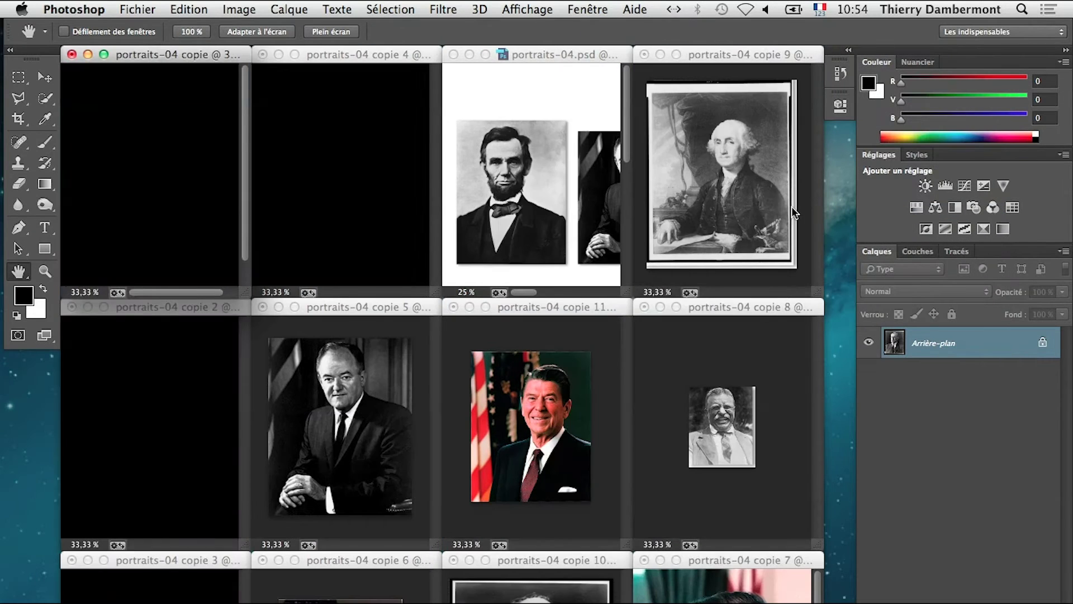
pyautogui.click(598, 10)
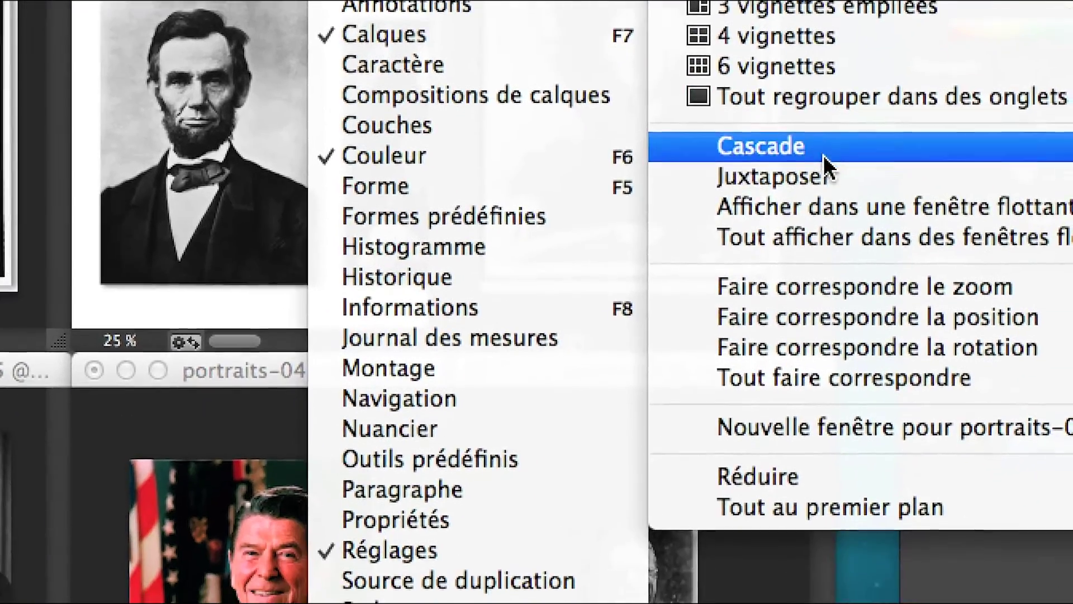
pyautogui.click(826, 169)
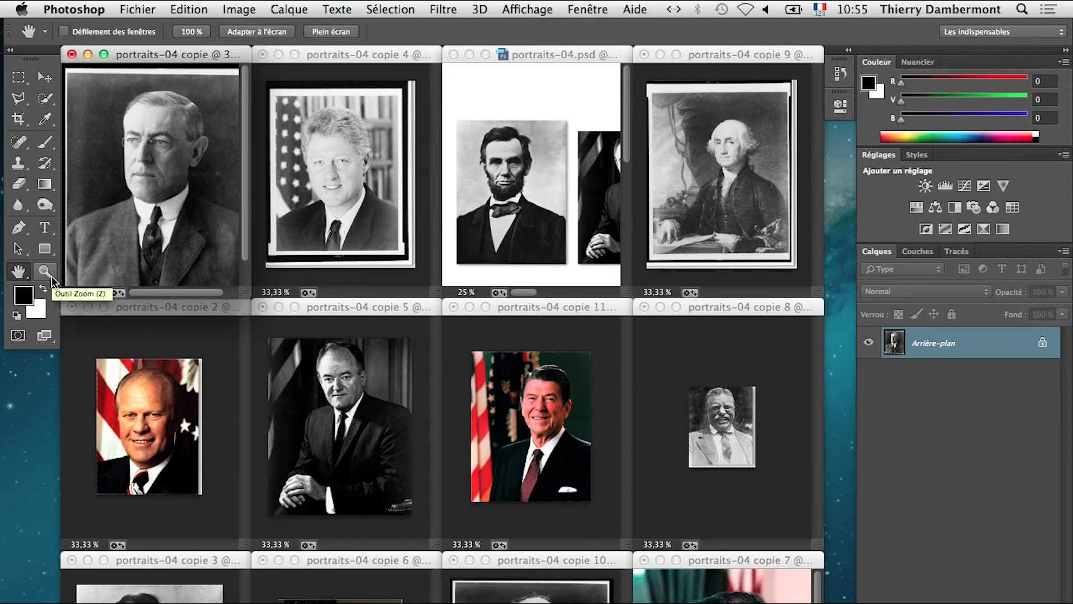
# Step: Zoom the original portraits-04.psd tile out to 6.25% so the whole sheet shows
pyautogui.click(558, 66)
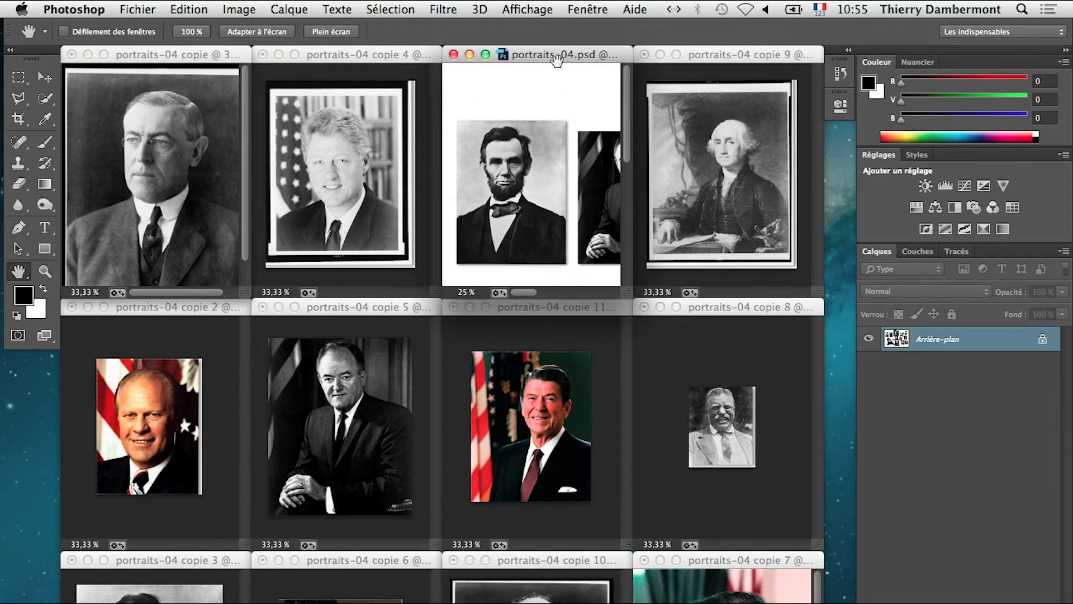
pyautogui.keyDown('alt'); pyautogui.click(542, 144); pyautogui.keyUp('alt')
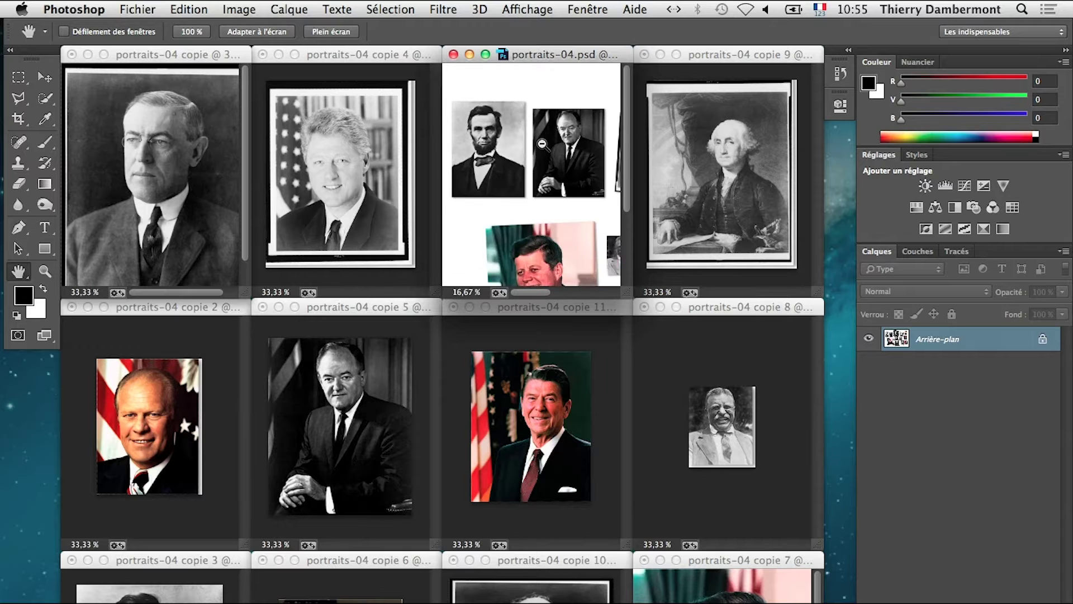
pyautogui.keyDown('alt'); pyautogui.click(542, 145); pyautogui.keyUp('alt')
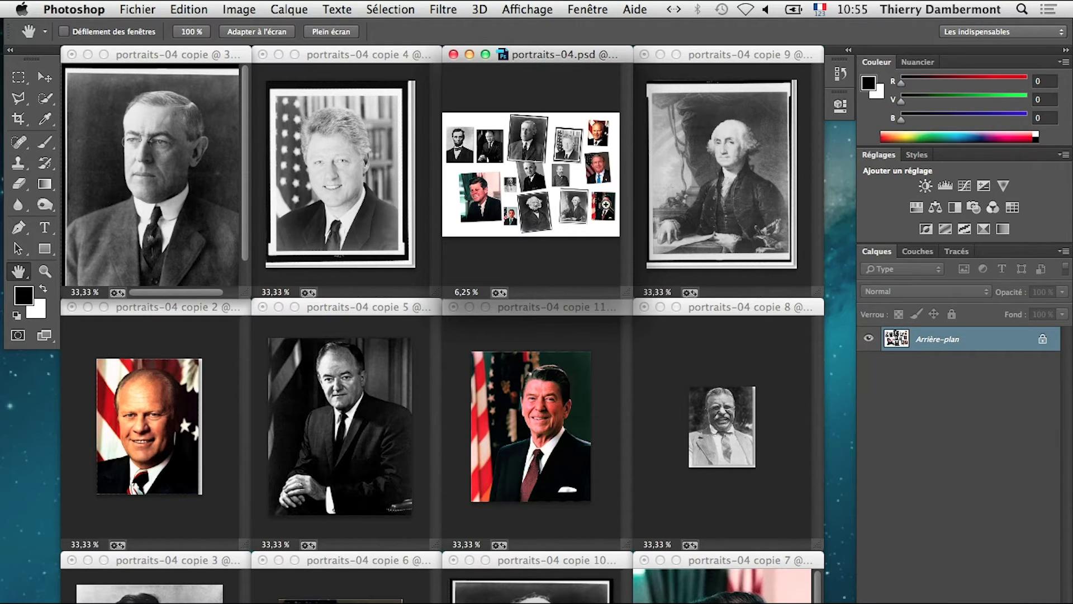
pyautogui.click(597, 9)
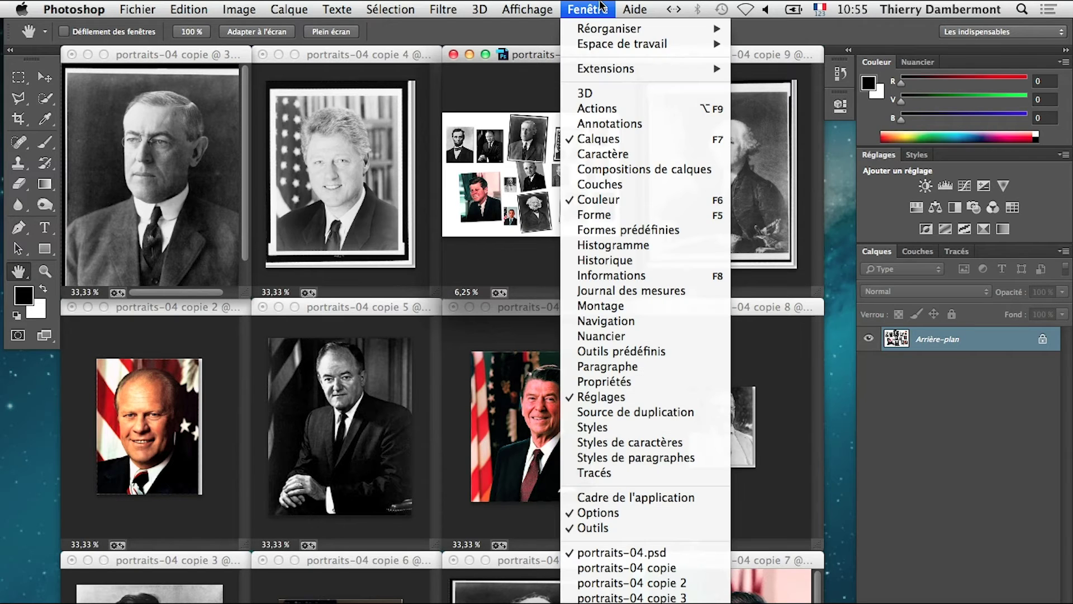
pyautogui.click(602, 6)
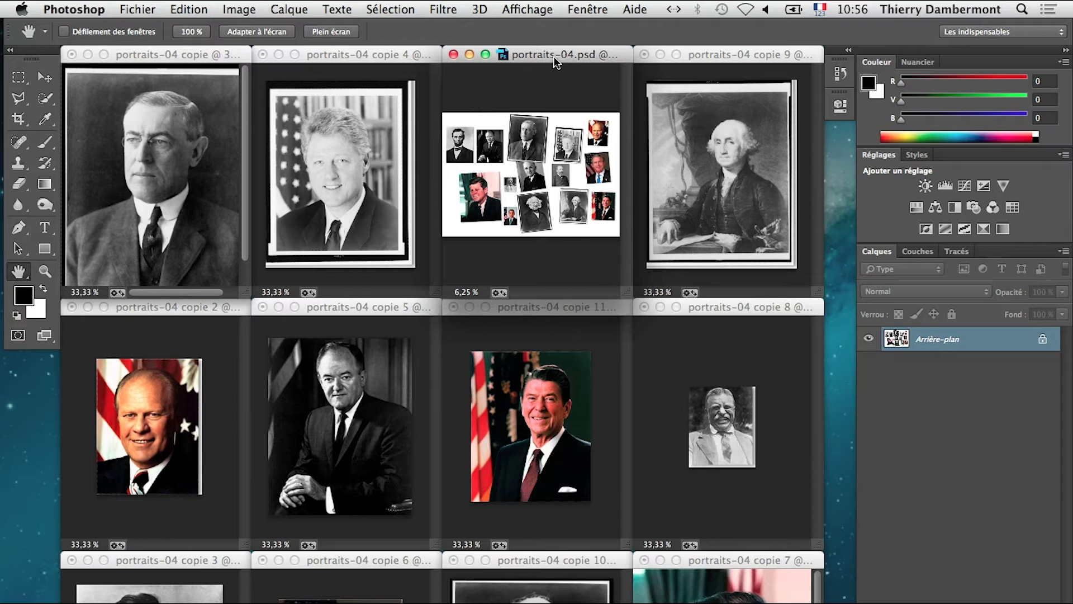
# Step: Float the original scan and close the copie 9, 8 and 7 windows
pyautogui.moveTo(554, 55); pyautogui.dragTo(561, 63)
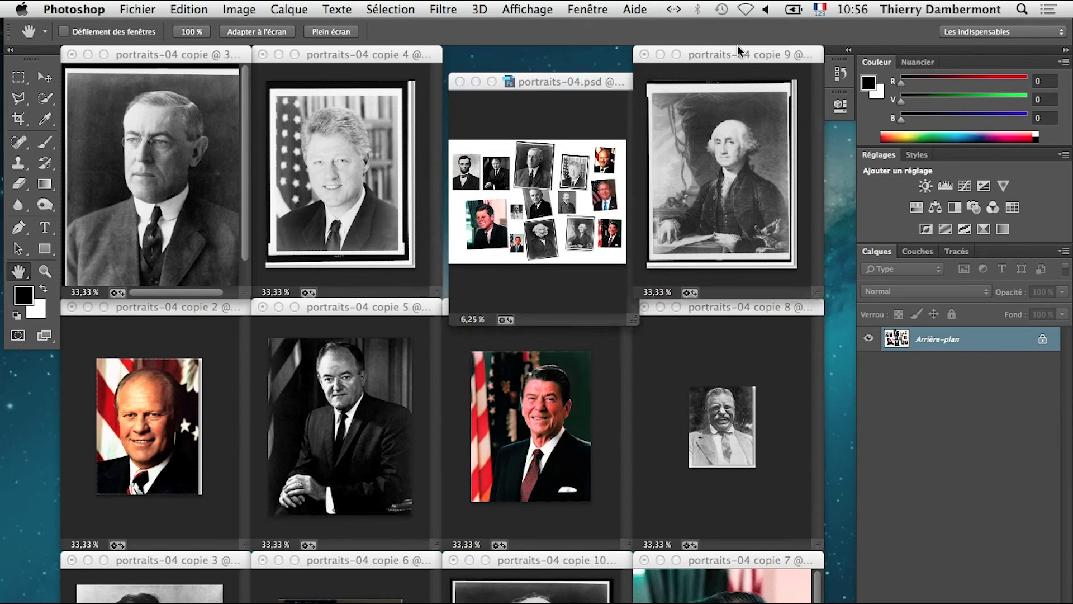
pyautogui.click(663, 54)
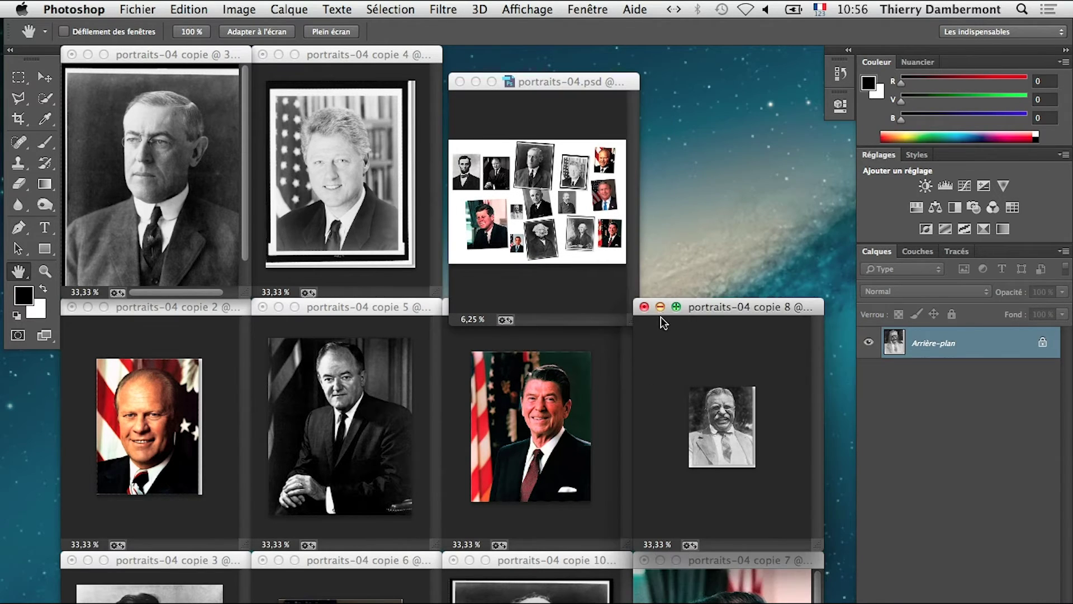
pyautogui.click(661, 307)
pyautogui.click(659, 559)
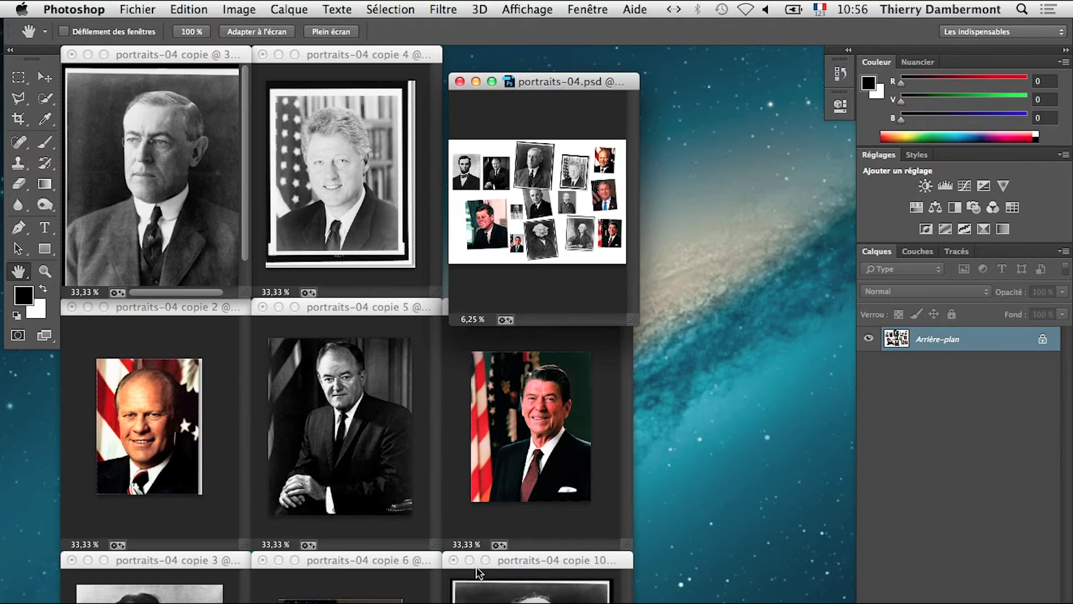
# Step: Hide the side panels, tile the documents with Juxtaposer, and activate portraits-04 copie
pyautogui.hotkey('shift', 'Tab')
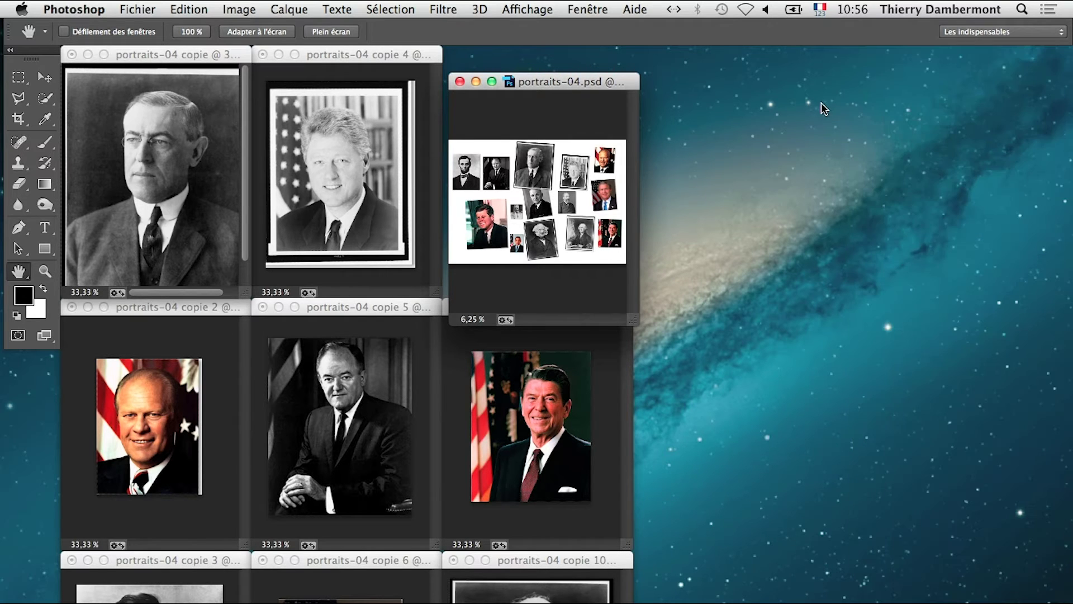
pyautogui.click(587, 9)
pyautogui.moveTo(609, 29)
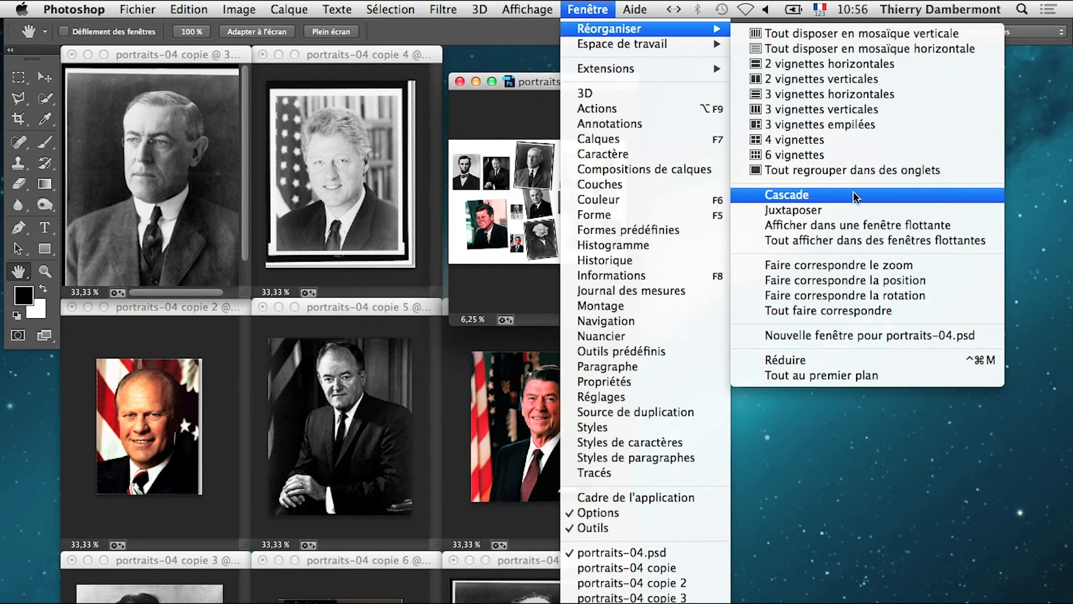
pyautogui.click(856, 212)
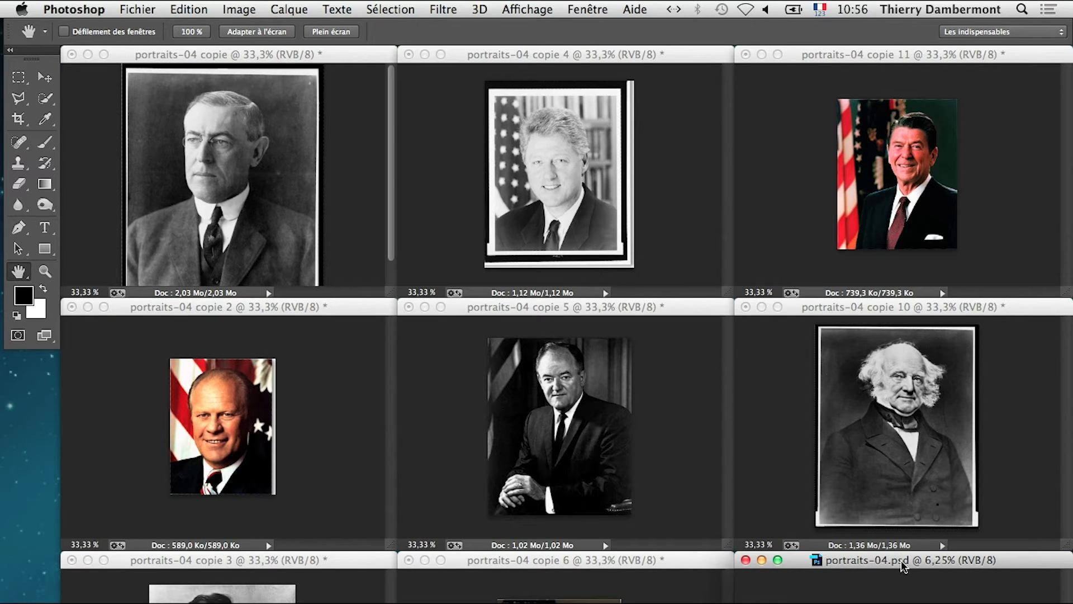
pyautogui.click(590, 7)
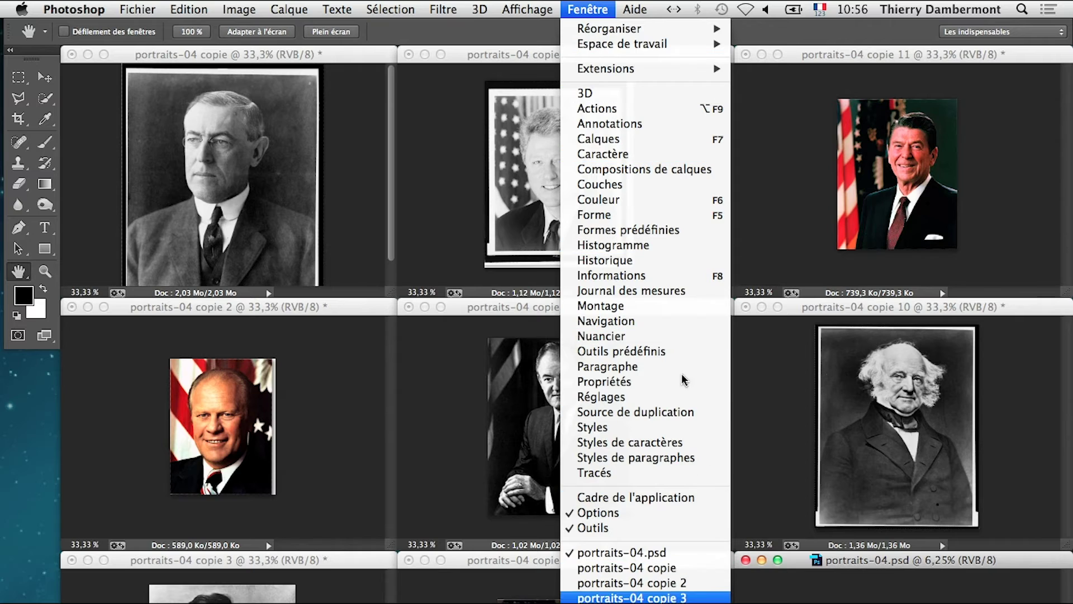
pyautogui.click(716, 568)
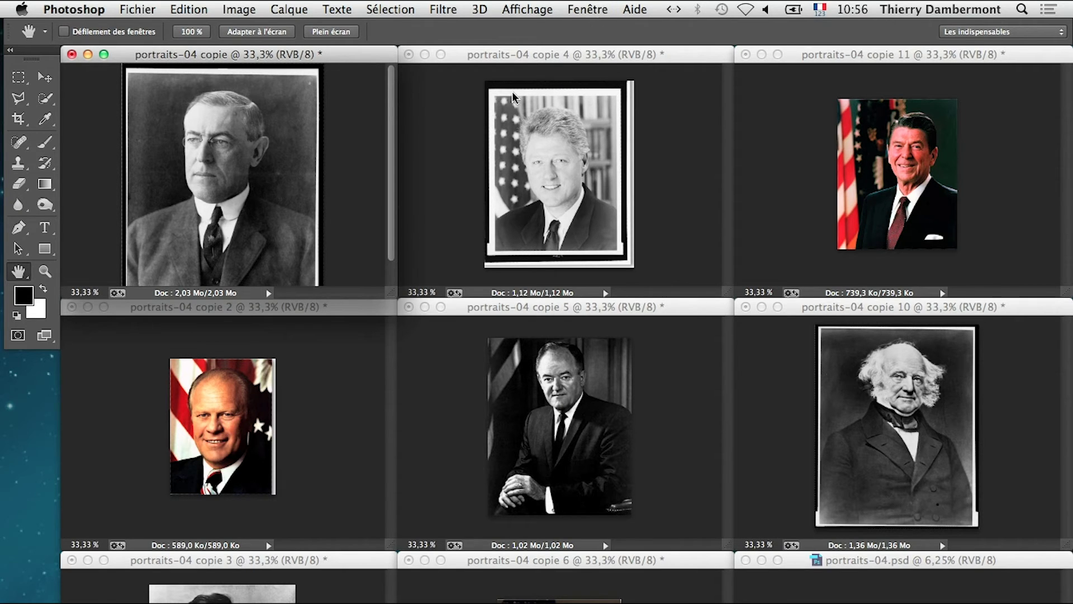
# Step: Re-tile the windows, then show the portraits-04 copie portrait alone full-screen
pyautogui.click(592, 9)
pyautogui.moveTo(609, 29)
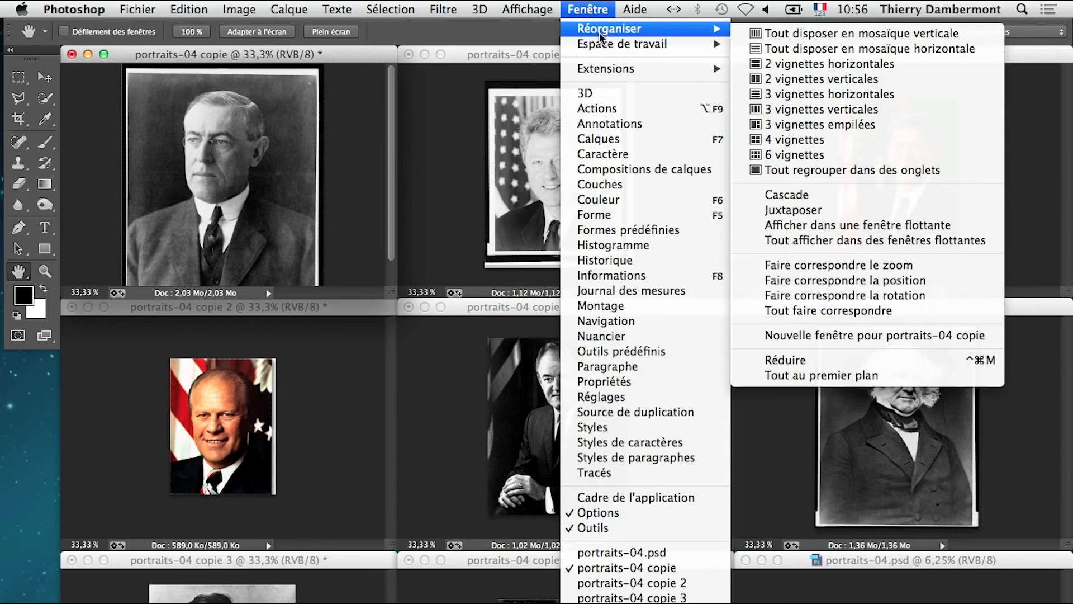
pyautogui.click(799, 155)
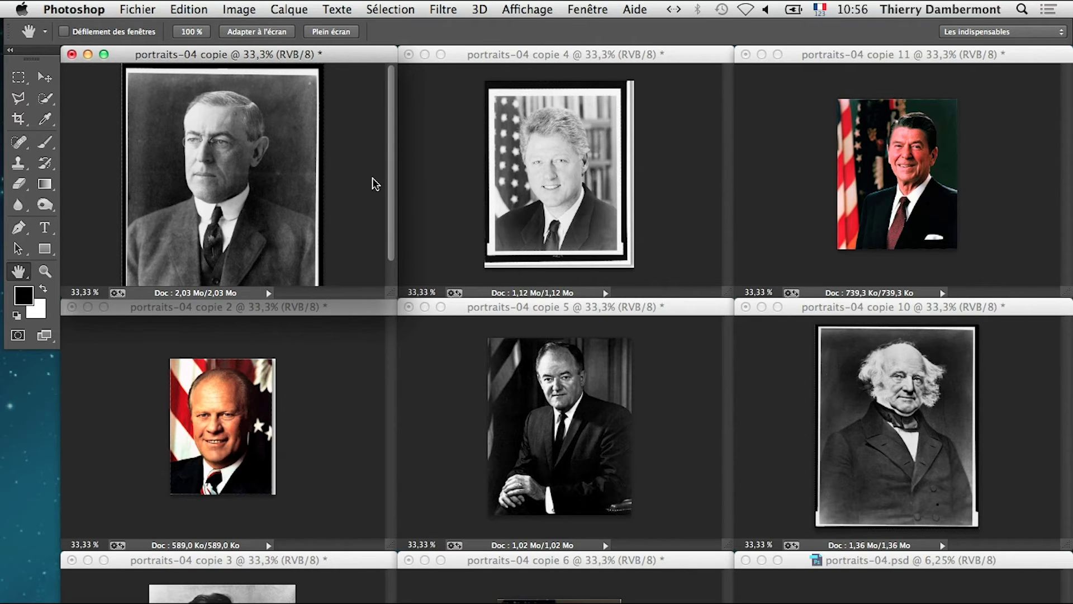
pyautogui.press('f')
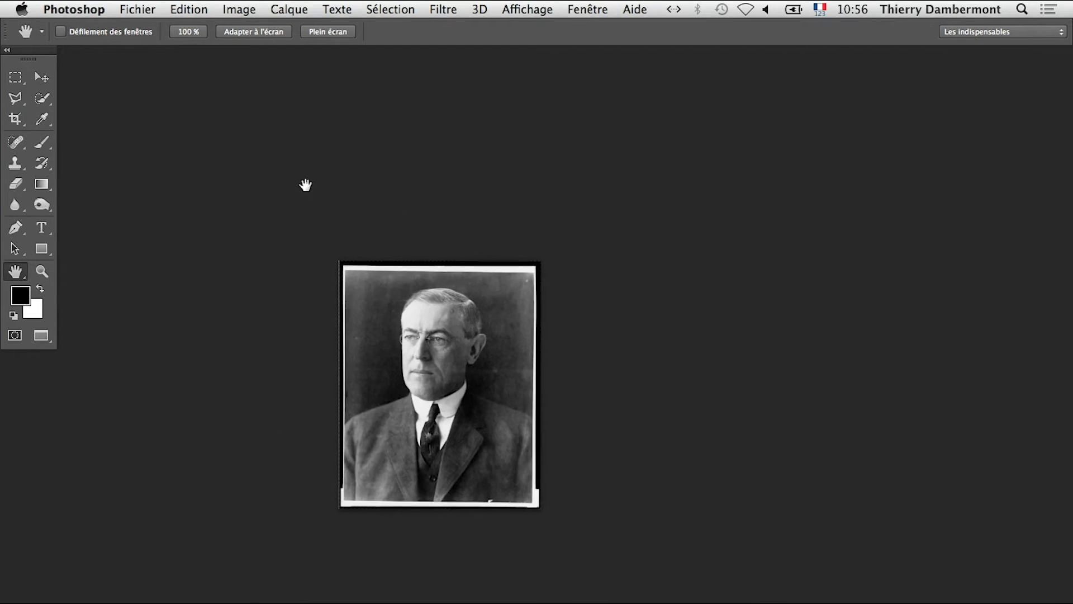
# Step: Cycle through each separated portrait and the original sheet, then close the current document
pyautogui.hotkey('ctrl', 'Tab')
pyautogui.hotkey('ctrl', 'Tab')
pyautogui.hotkey('ctrl', 'Tab')
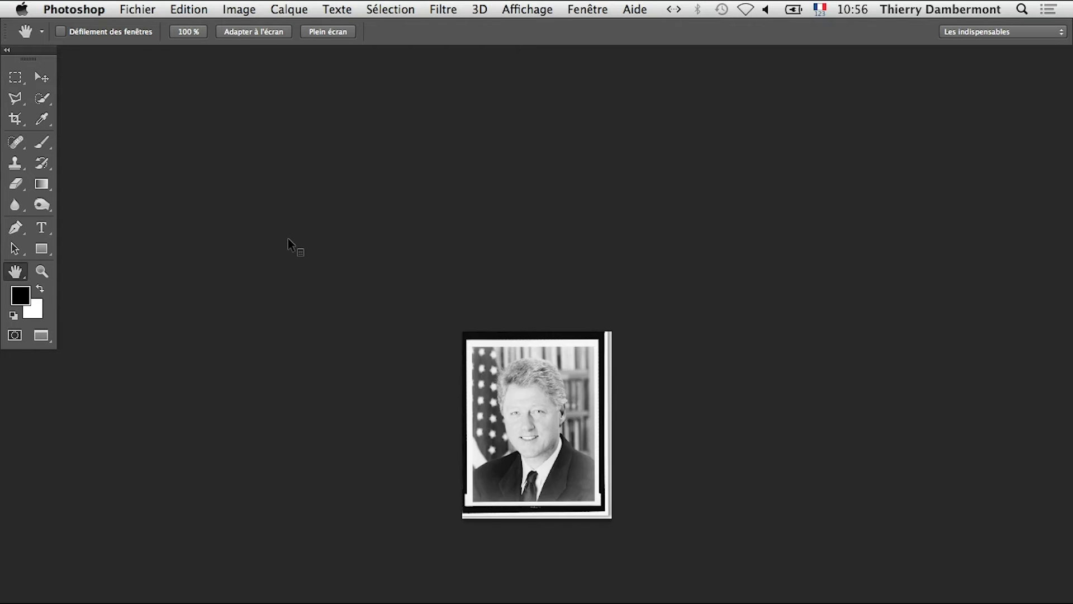
pyautogui.hotkey('ctrl', 'Tab')
pyautogui.hotkey('ctrl', 'Tab')
pyautogui.hotkey('ctrl', 'Tab')
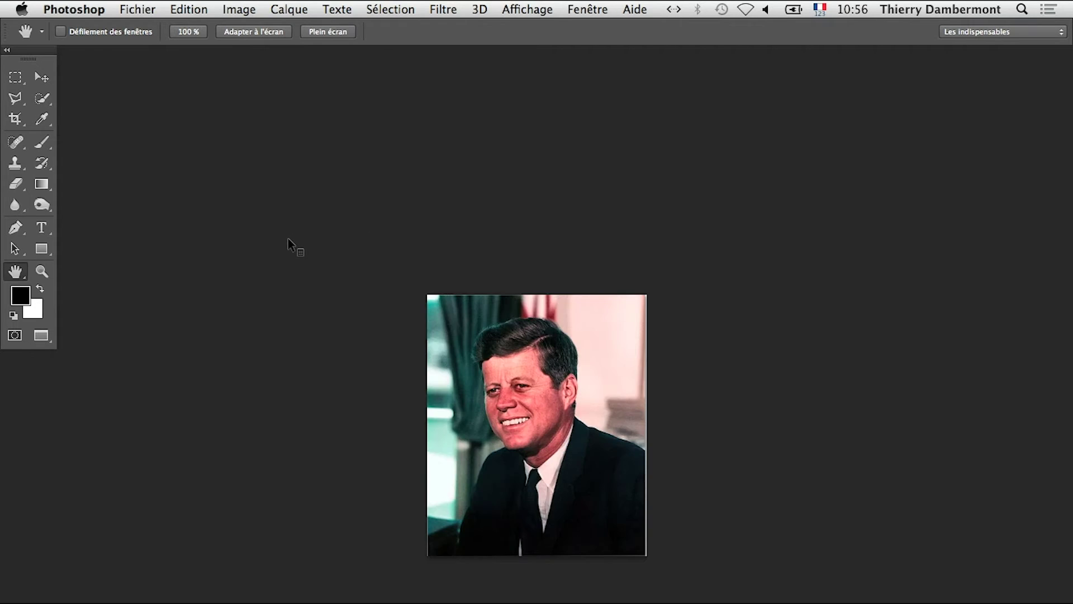
pyautogui.hotkey('ctrl', 'Tab')
pyautogui.hotkey('ctrl', 'Tab')
pyautogui.hotkey('ctrl', 'Tab')
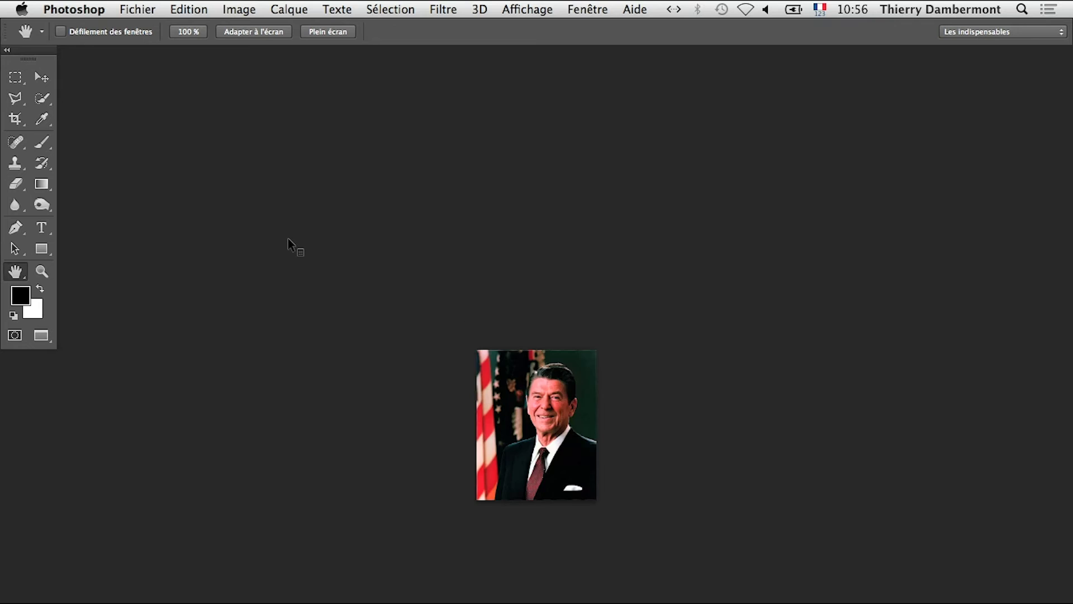
pyautogui.hotkey('ctrl', 'Tab')
pyautogui.hotkey('ctrl', 'Tab')
pyautogui.hotkey('ctrl', 'Tab')
pyautogui.hotkey('ctrl', 'Tab')
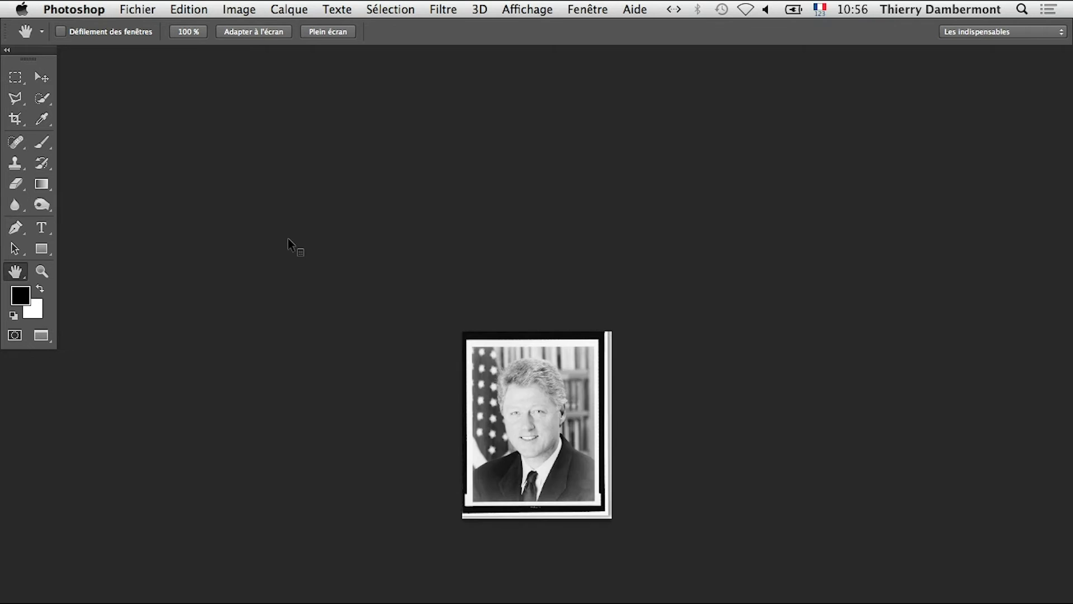
pyautogui.hotkey('ctrl', 'Tab')
pyautogui.hotkey('ctrl', 'Tab')
pyautogui.hotkey('ctrl', 'Tab')
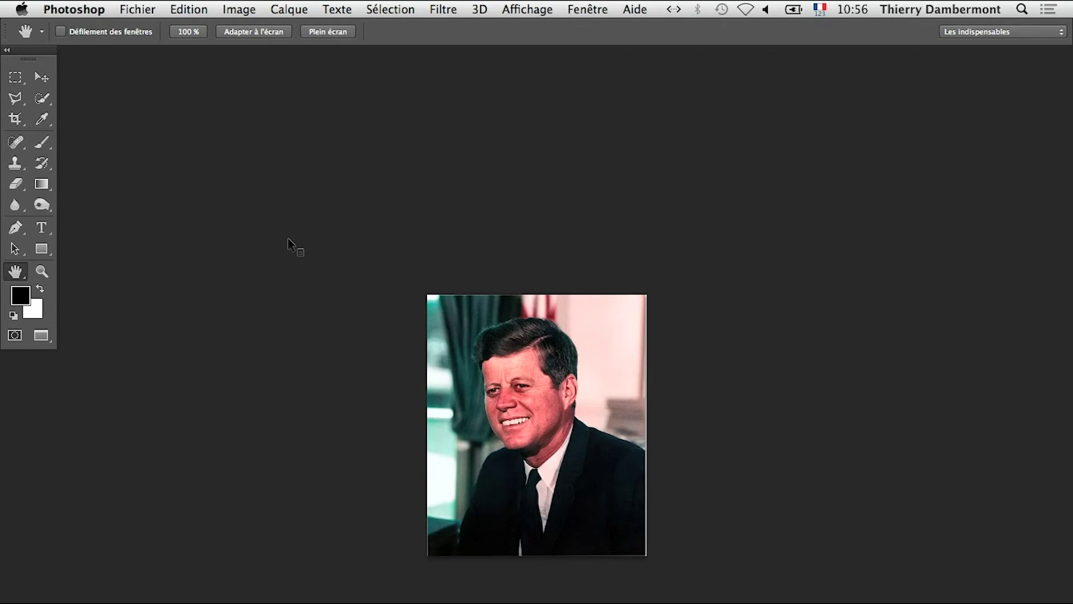
pyautogui.hotkey('ctrl', 'Tab')
pyautogui.hotkey('ctrl', 'Tab')
pyautogui.hotkey('ctrl', 'Tab')
pyautogui.hotkey('ctrl', 'Tab')
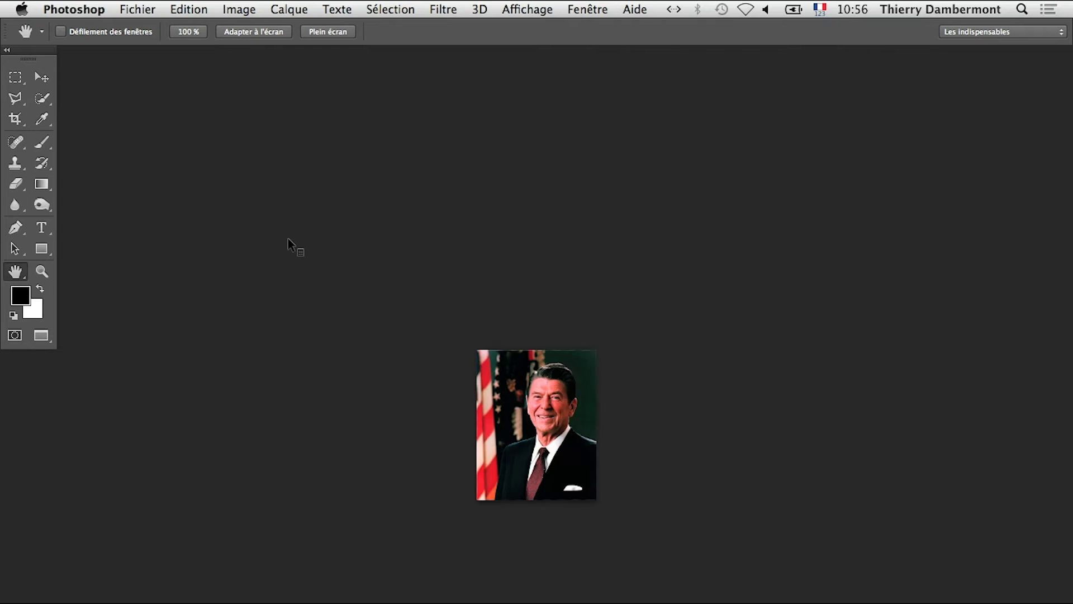
pyautogui.hotkey('ctrl', 'Tab')
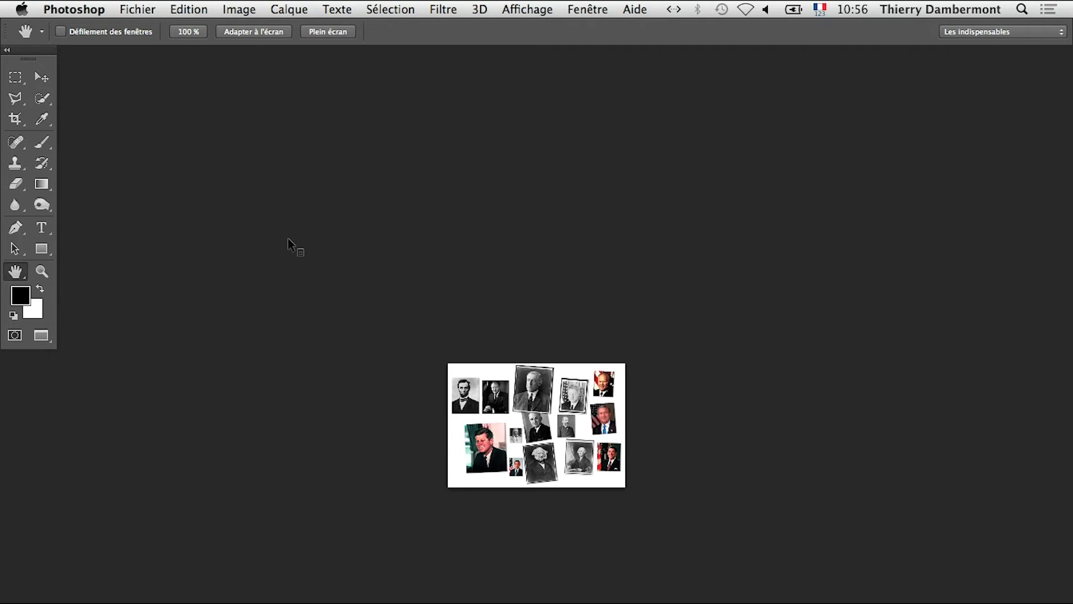
pyautogui.hotkey('ctrl', 'Tab')
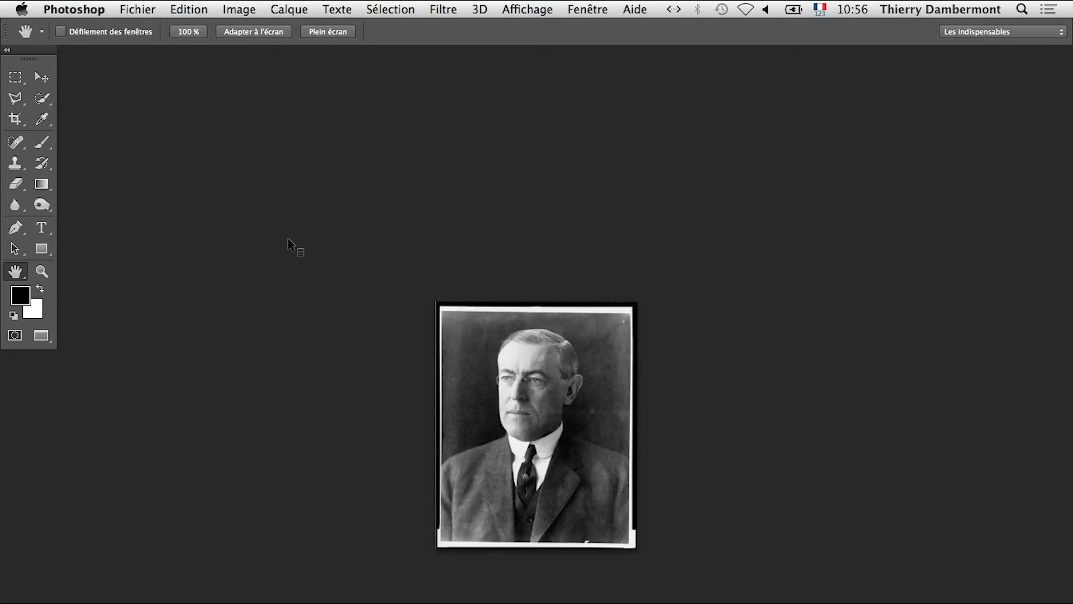
pyautogui.hotkey('ctrl', 'Tab')
pyautogui.hotkey('ctrl', 'Tab')
pyautogui.hotkey('ctrl', 'Tab')
pyautogui.hotkey('ctrl', 'Tab')
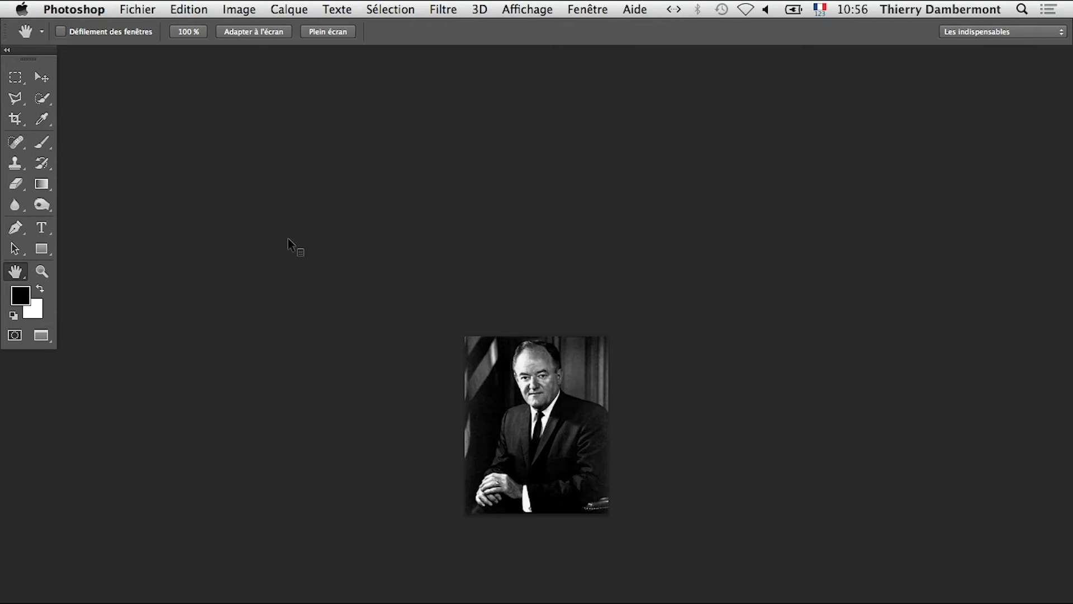
pyautogui.hotkey('ctrl', 'Tab')
pyautogui.hotkey('ctrl', 'Tab')
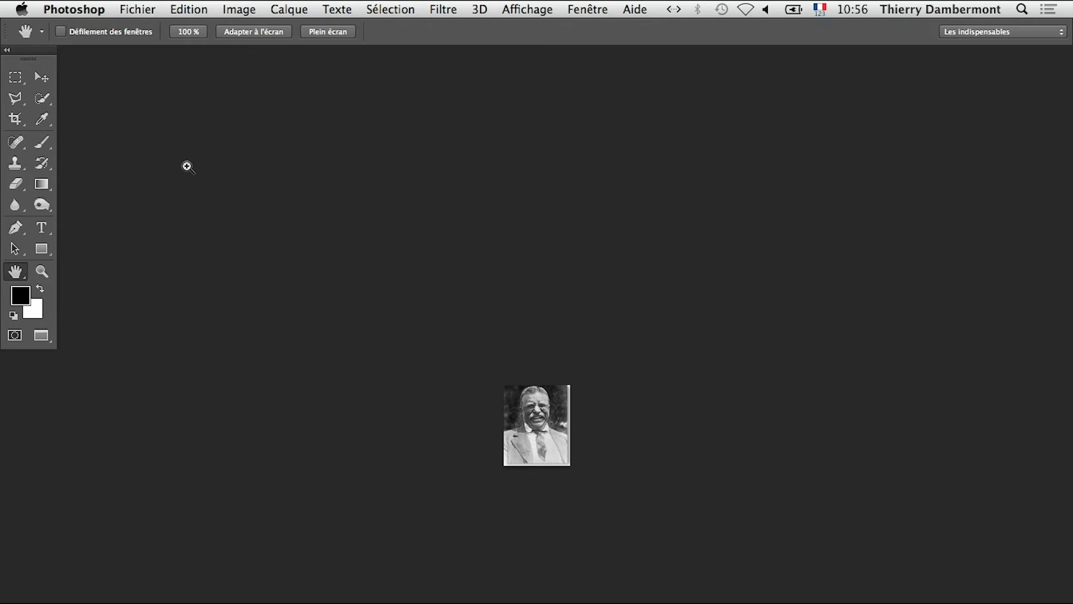
pyautogui.hotkey('ctrl', 'w')
# Step: Close every remaining portrait copy choosing Ne pas enregistrer, then switch to Finder
pyautogui.click(465, 282)
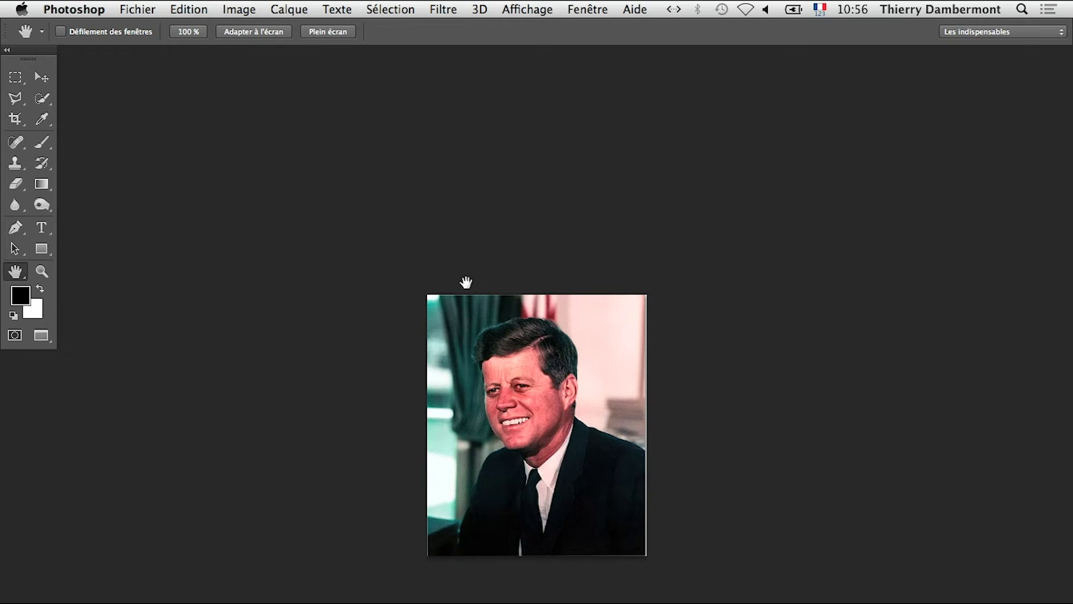
pyautogui.hotkey('ctrl', 'w')
pyautogui.click(428, 290)
pyautogui.hotkey('ctrl', 'w')
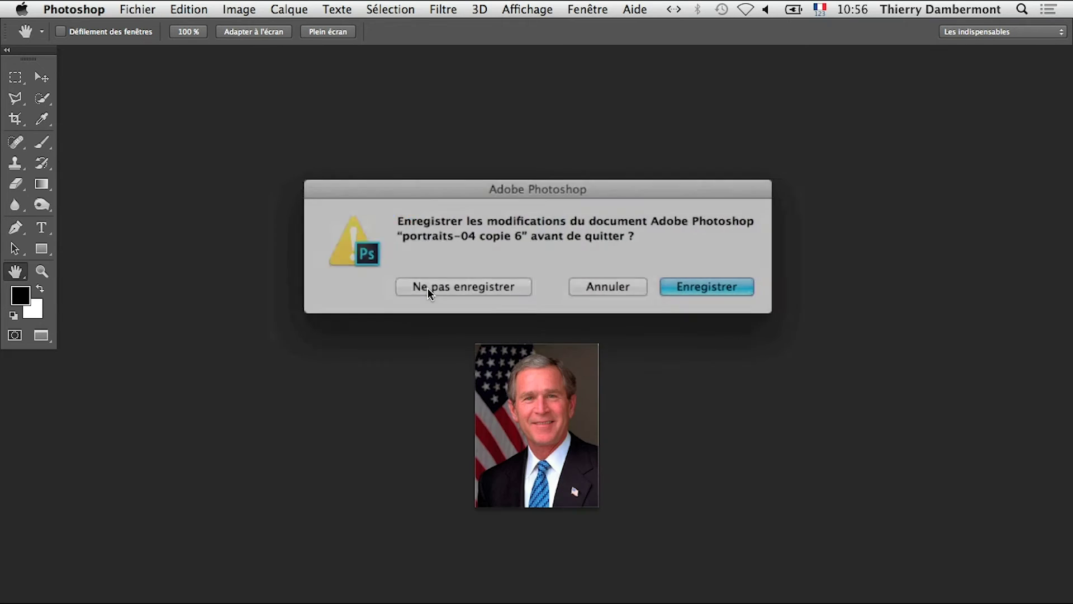
pyautogui.click(428, 288)
pyautogui.hotkey('ctrl', 'w')
pyautogui.hotkey('ctrl', 'w')
pyautogui.click(431, 286)
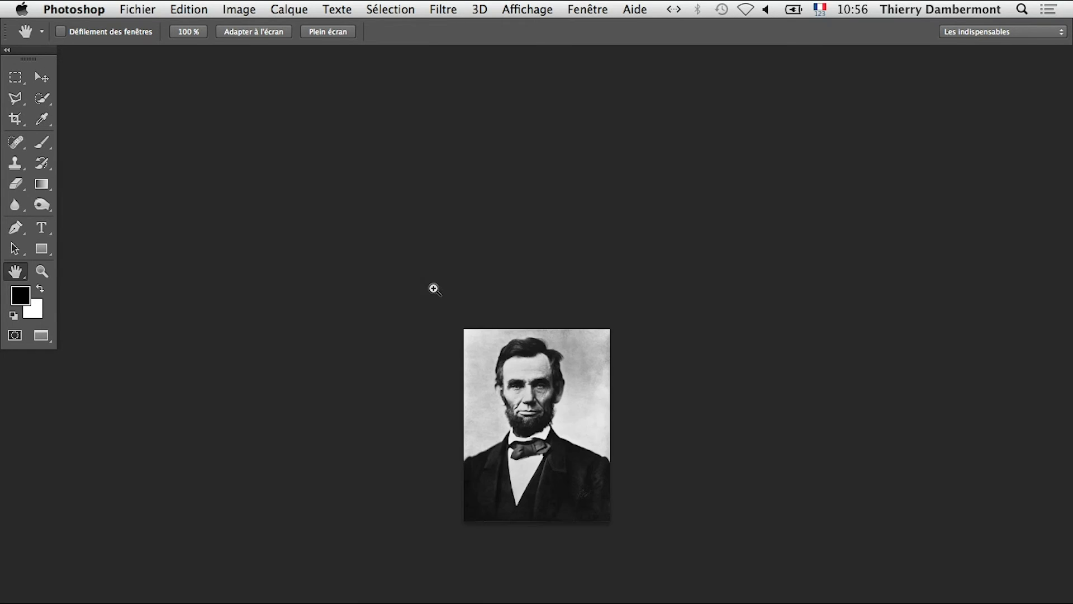
pyautogui.hotkey('ctrl', 'w')
pyautogui.click(434, 286)
pyautogui.hotkey('ctrl', 'w')
pyautogui.hotkey('ctrl', 'w')
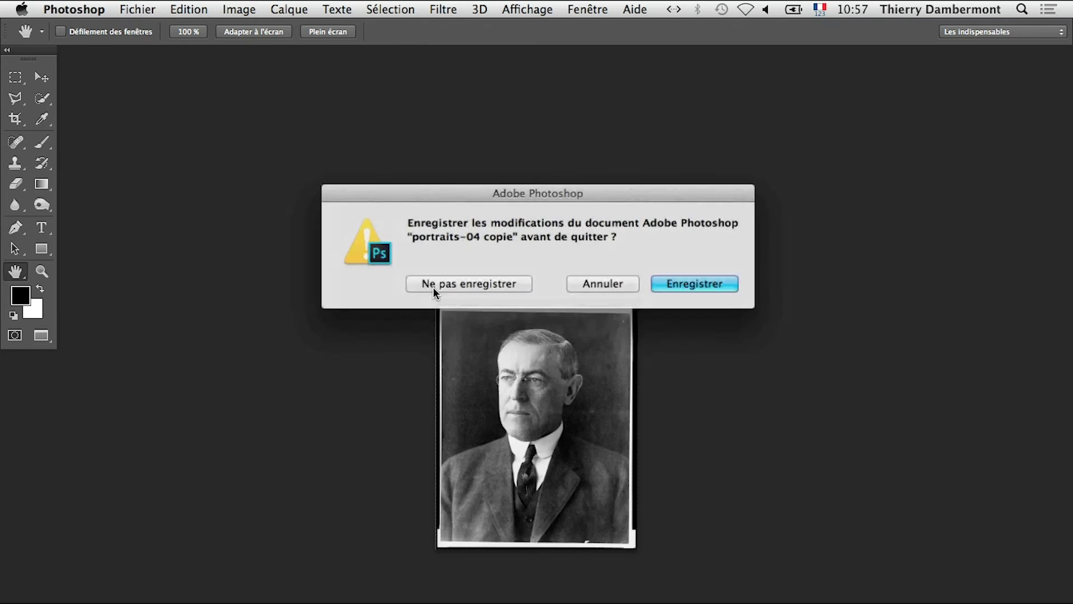
pyautogui.click(434, 287)
pyautogui.hotkey('ctrl', 'w')
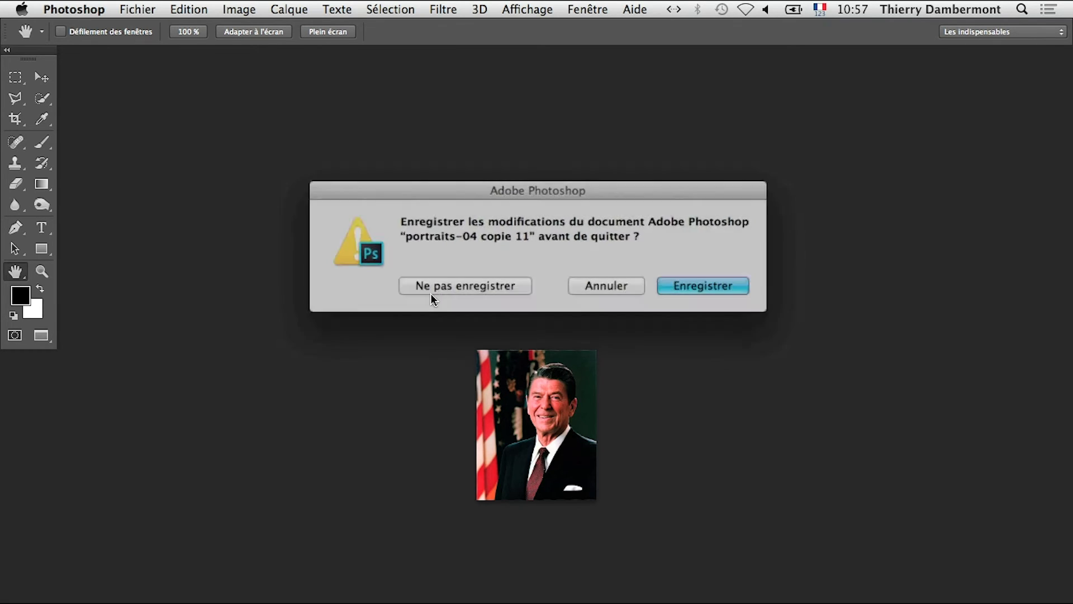
pyautogui.click(431, 286)
pyautogui.hotkey('ctrl', 'w')
pyautogui.click(434, 285)
pyautogui.hotkey('ctrl', 'w')
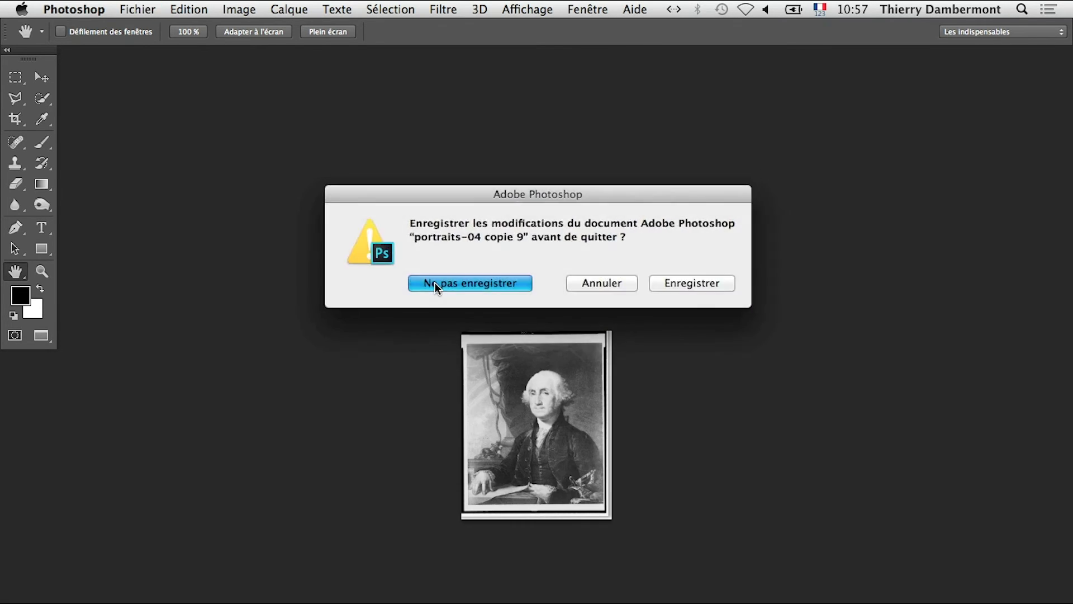
pyautogui.click(434, 284)
pyautogui.press('super+Tab')
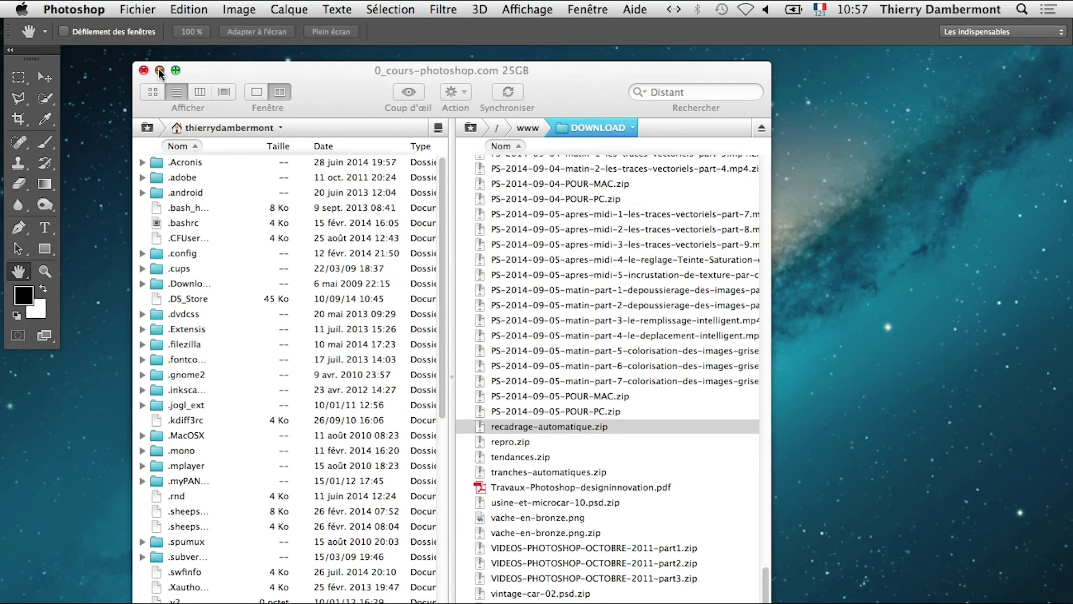
# Step: Minimize the Transmit DOWNLOAD window and bring up Photoshop's Fichier menu
pyautogui.click(159, 70)
pyautogui.click(138, 9)
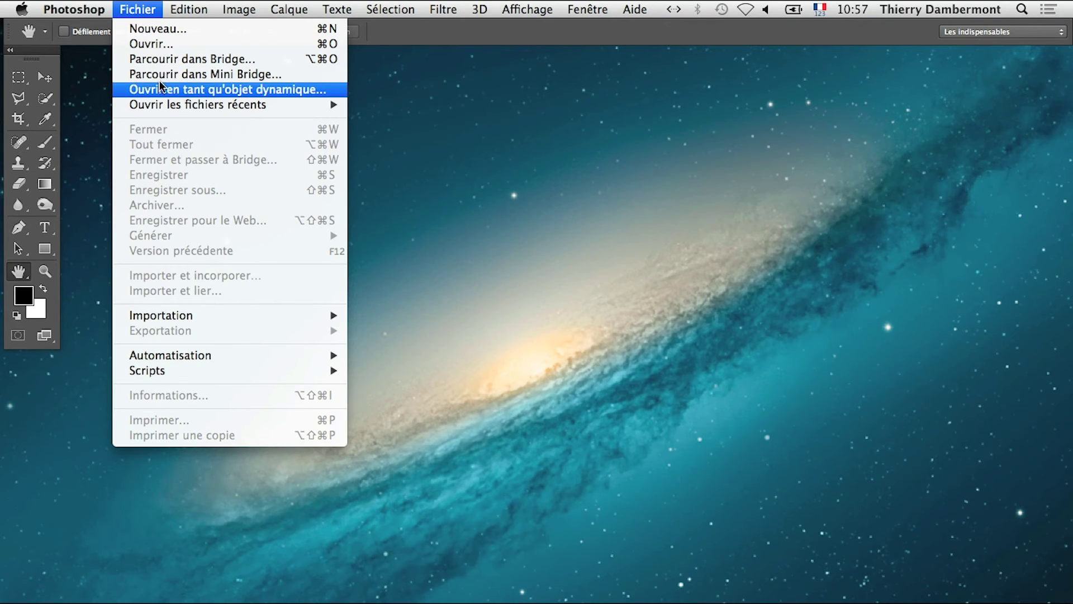
# Step: Reopen portraits-03.psd from recent files and run Rogner et désincliner les photos on it
pyautogui.click(395, 123)
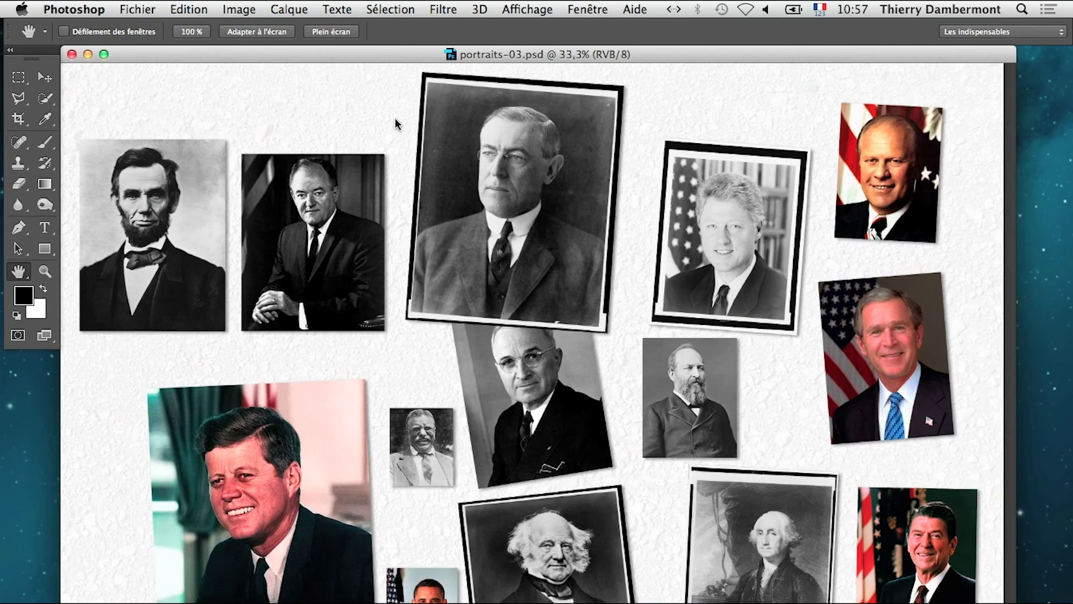
pyautogui.click(98, 10)
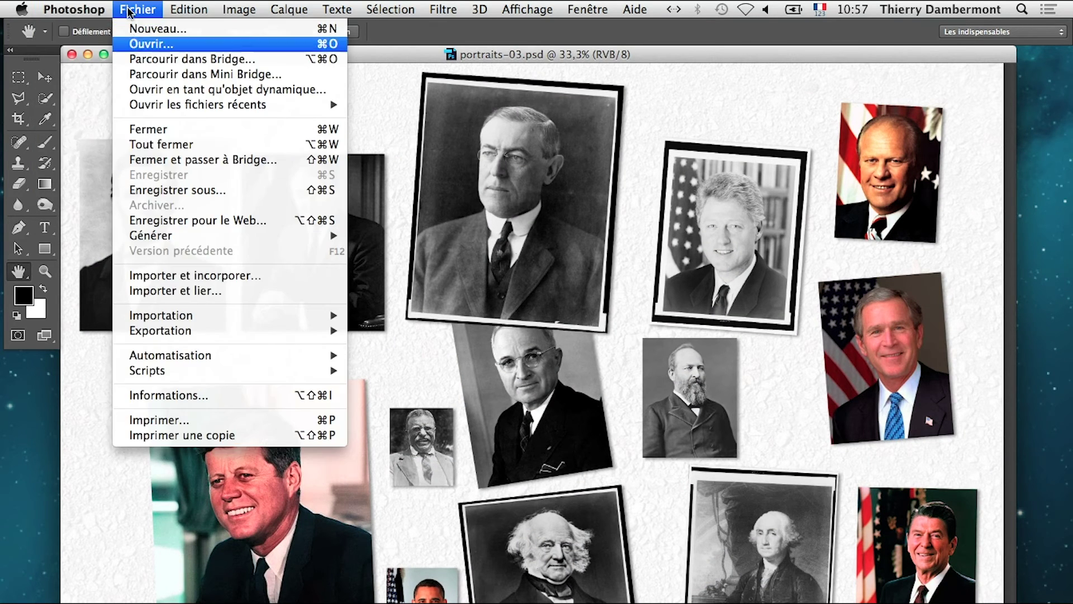
pyautogui.click(480, 412)
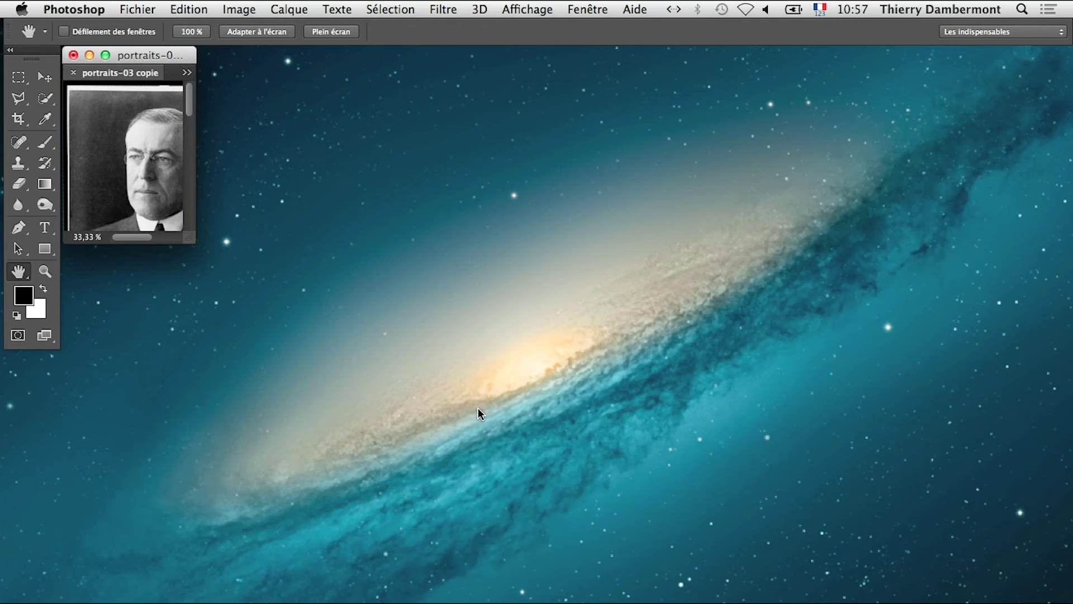
# Step: Enlarge the floating document window to near full screen so the split copies show
pyautogui.moveTo(189, 237)
pyautogui.mouseDown()
pyautogui.moveTo(534, 500)
pyautogui.moveTo(751, 602)
pyautogui.mouseUp()
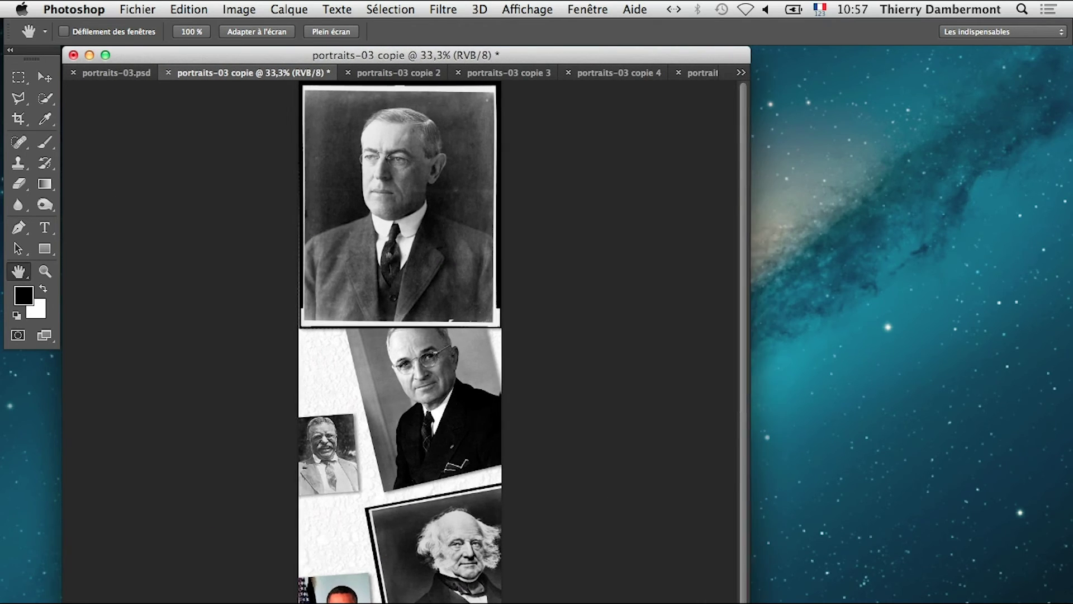
pyautogui.moveTo(753, 603); pyautogui.dragTo(1068, 602)
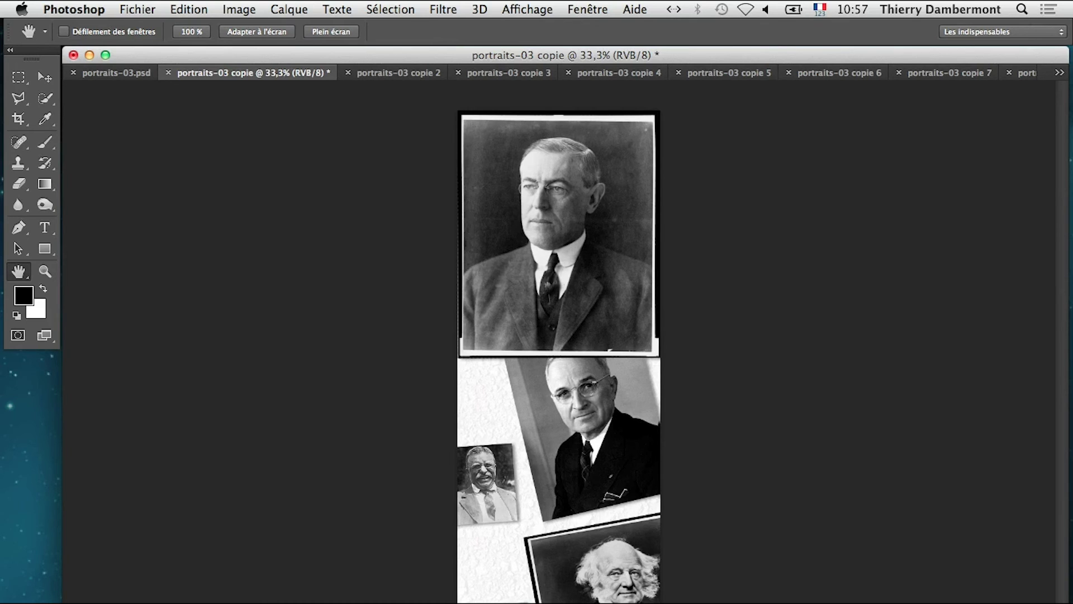
# Step: Cycle through the separated portraits-03 copies, reaching copie 6
pyautogui.hotkey('ctrl', 'Tab')
pyautogui.hotkey('ctrl', 'Tab')
pyautogui.hotkey('ctrl', 'Tab')
pyautogui.hotkey('ctrl', 'Tab')
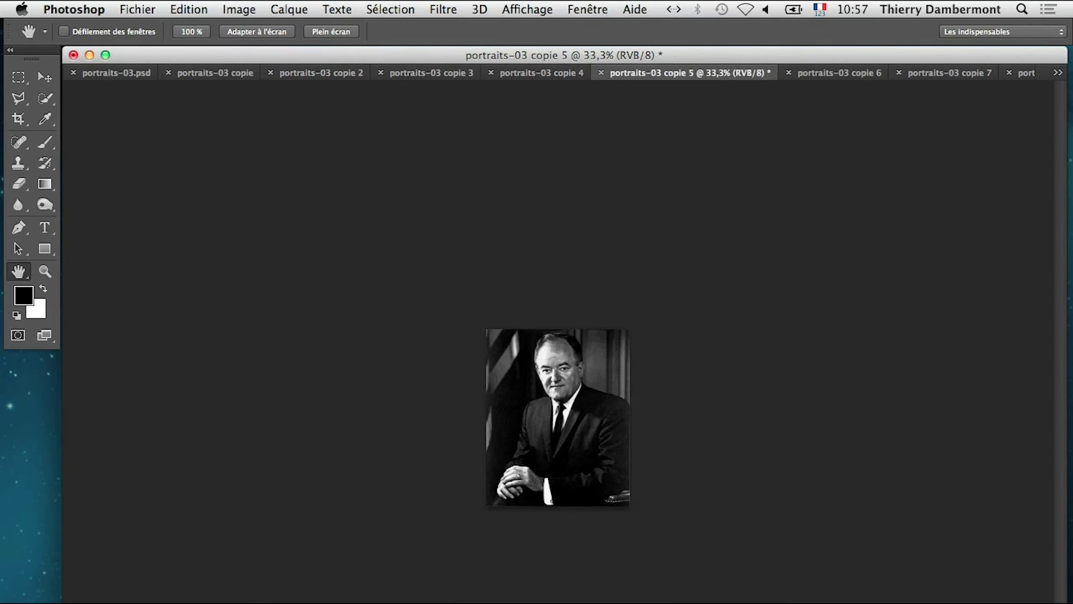
pyautogui.hotkey('ctrl', 'Tab')
pyautogui.hotkey('ctrl', 'Tab')
pyautogui.hotkey('ctrl', 'Tab')
pyautogui.hotkey('ctrl', 'Tab')
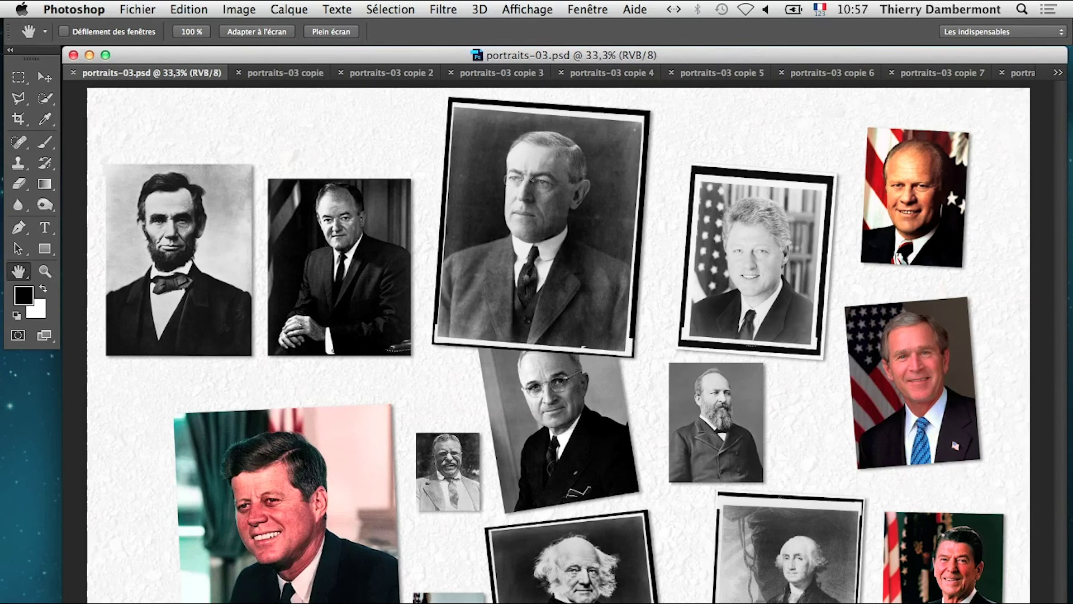
pyautogui.hotkey('ctrl', 'Tab')
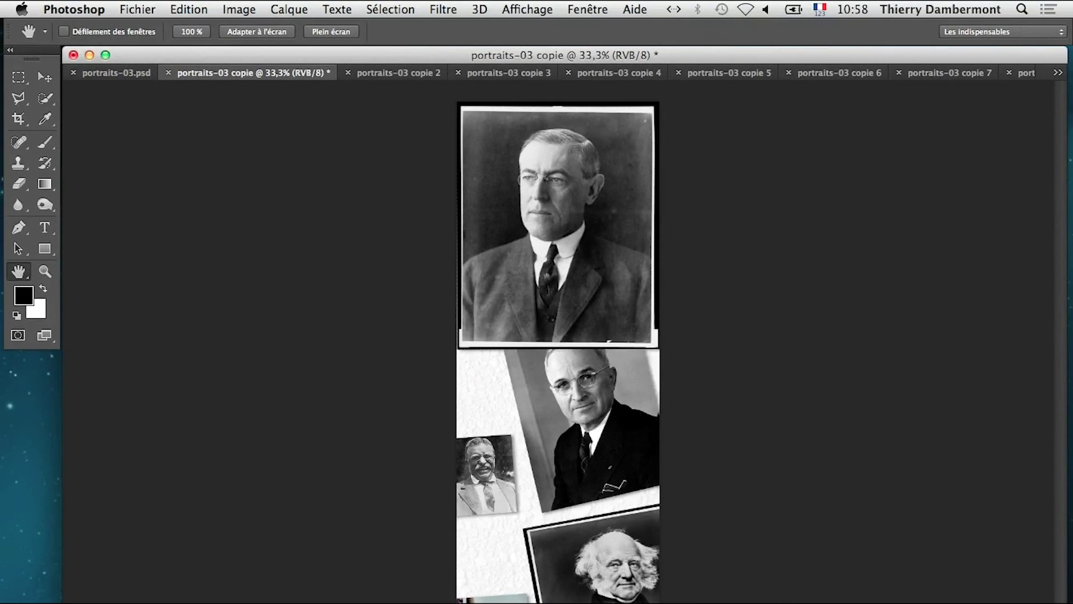
pyautogui.hotkey('ctrl', 'Tab')
pyautogui.hotkey('ctrl', 'Tab')
pyautogui.hotkey('ctrl', 'Tab')
pyautogui.hotkey('ctrl', 'Tab')
pyautogui.hotkey('ctrl', 'Tab')
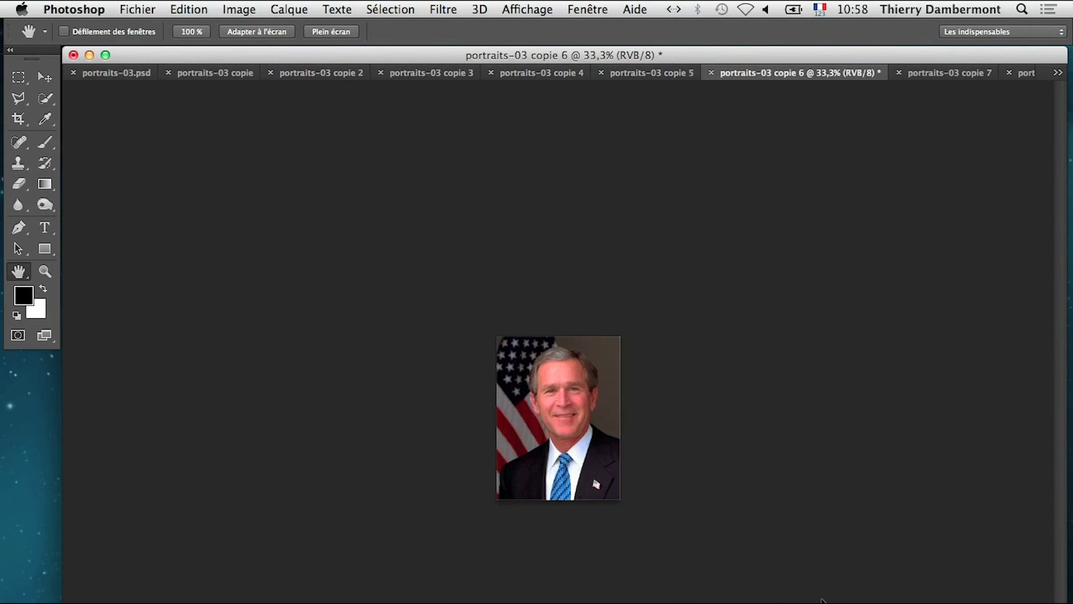
pyautogui.hotkey('ctrl', 'Tab')
pyautogui.hotkey('ctrl', 'Tab')
pyautogui.hotkey('ctrl', 'Tab')
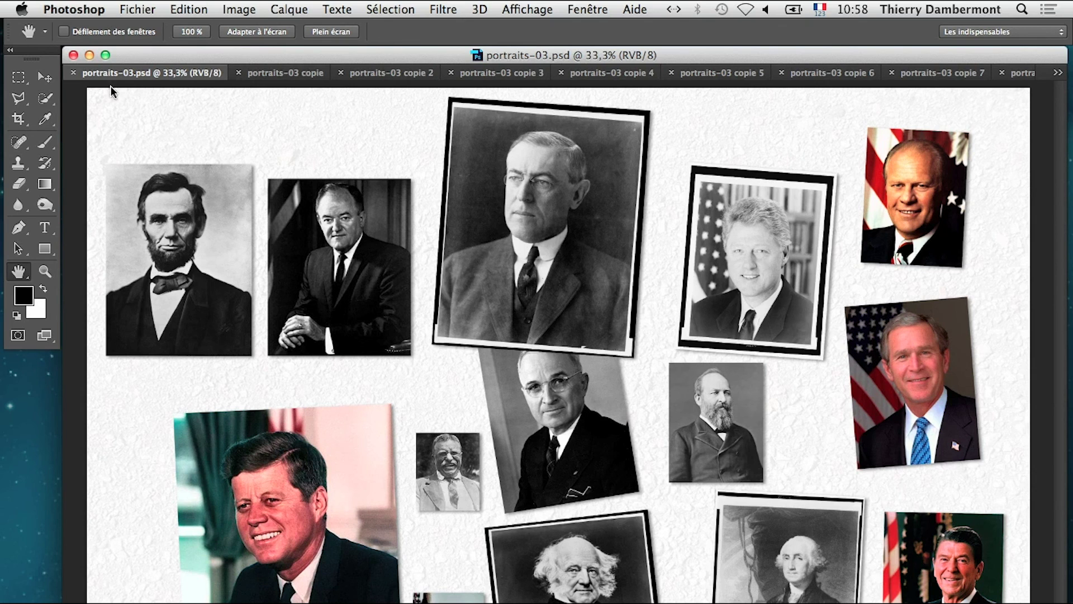
# Step: Quit with Cmd+Q, choosing Ne pas enregistrer for each of the six portraits-03 documents
pyautogui.press('super+q')
pyautogui.click(519, 286)
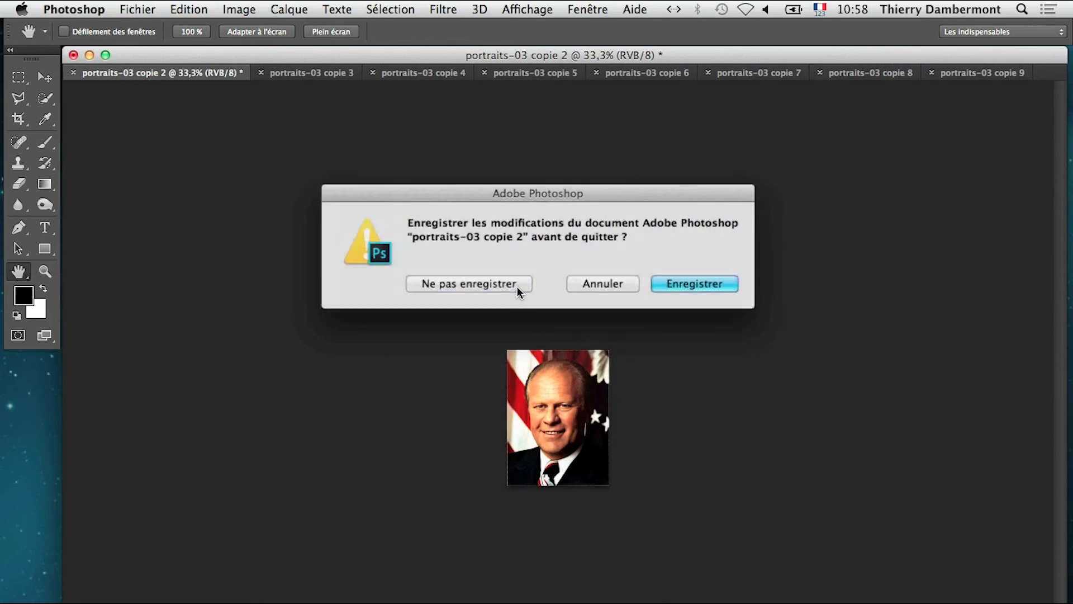
pyautogui.click(518, 286)
pyautogui.click(517, 286)
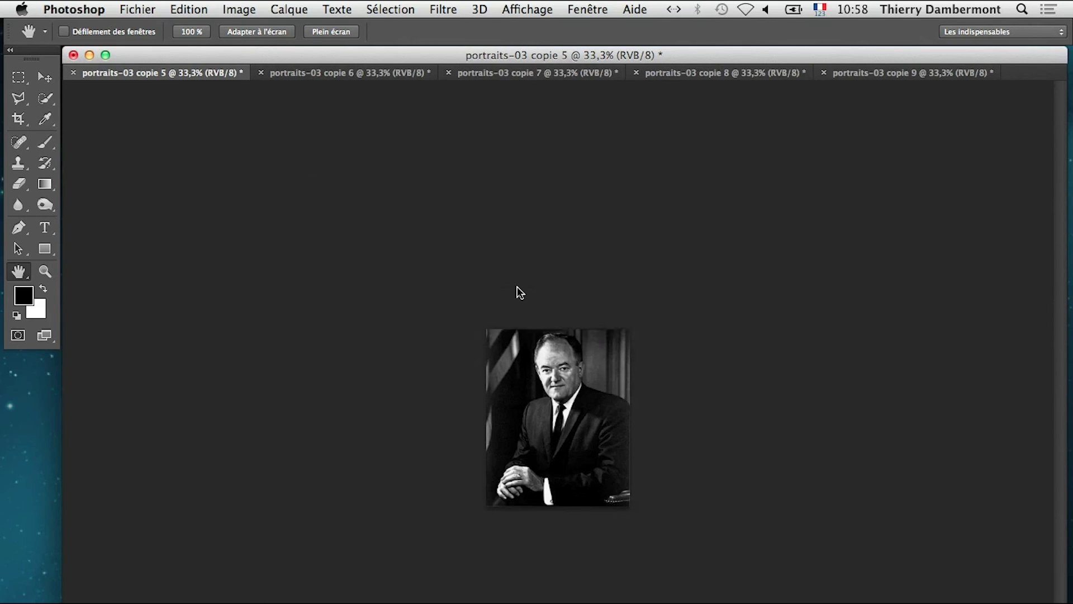
pyautogui.click(517, 286)
pyautogui.click(517, 286)
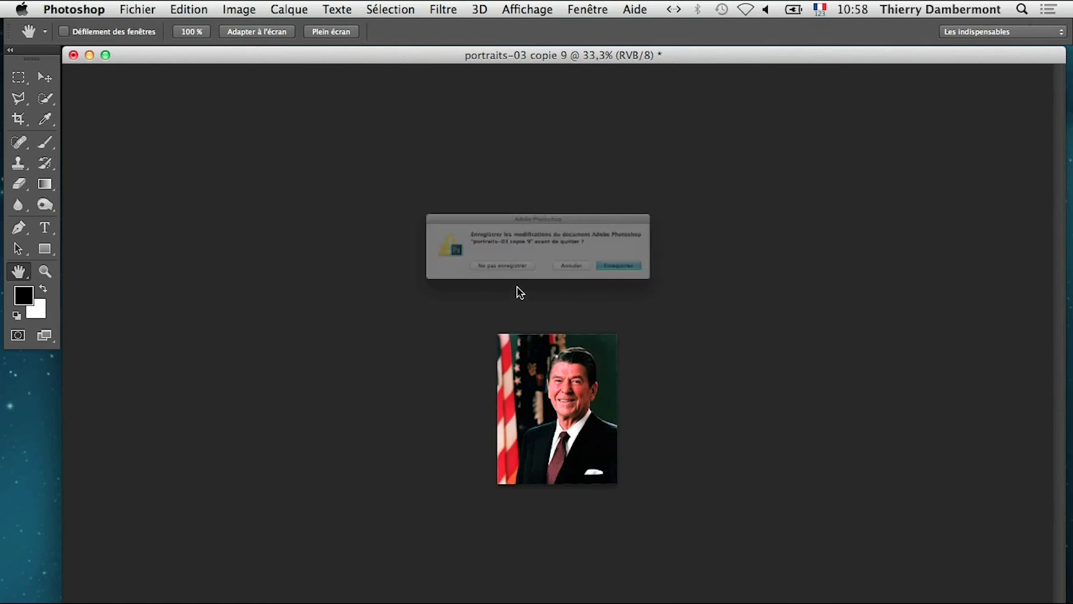
pyautogui.click(517, 286)
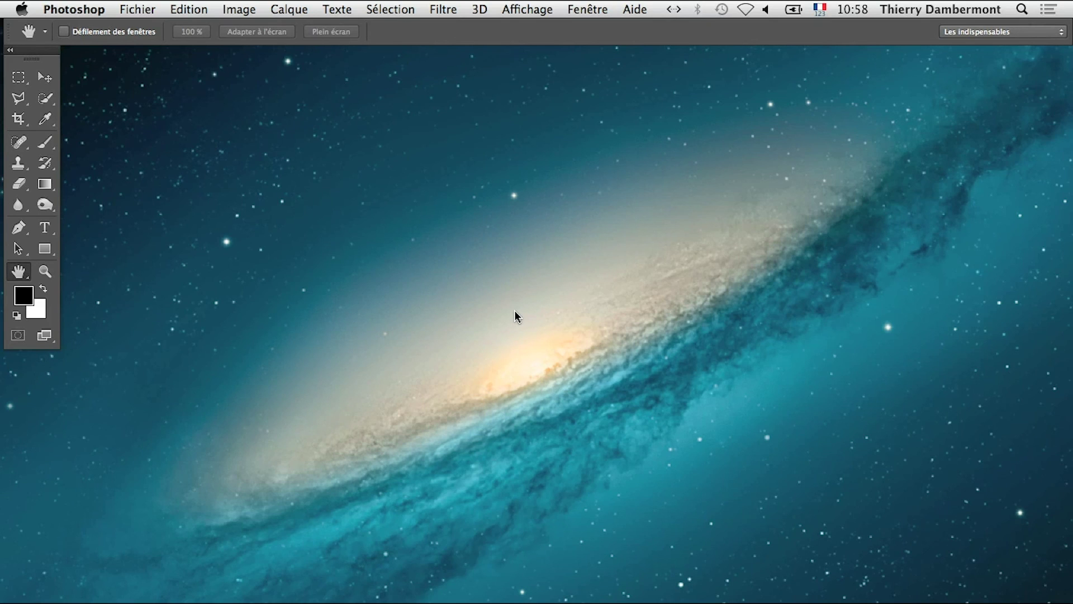